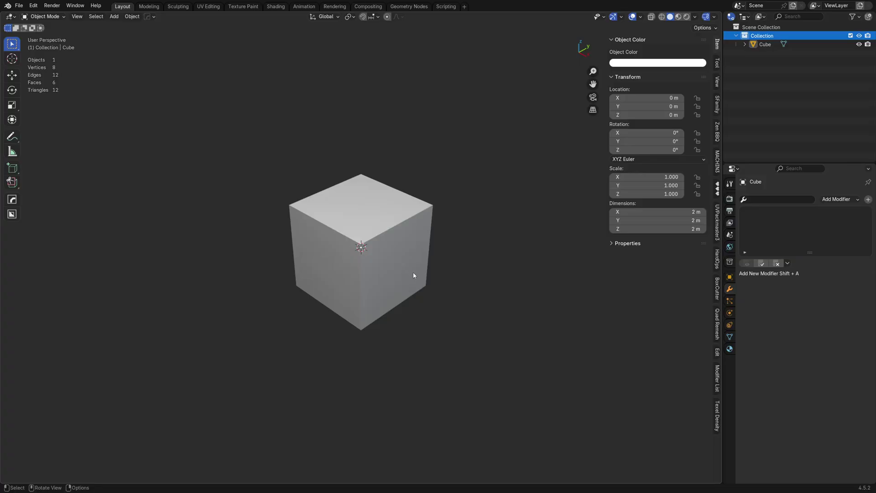
Show the floor grid in the viewport and delete the default cube.
left_click(641, 17)
left_click(640, 17)
left_click(619, 57)
key("x")
left_click(374, 254)
Add a mesh plane at the world origin and set its size to 1 m.
key("shift+a")
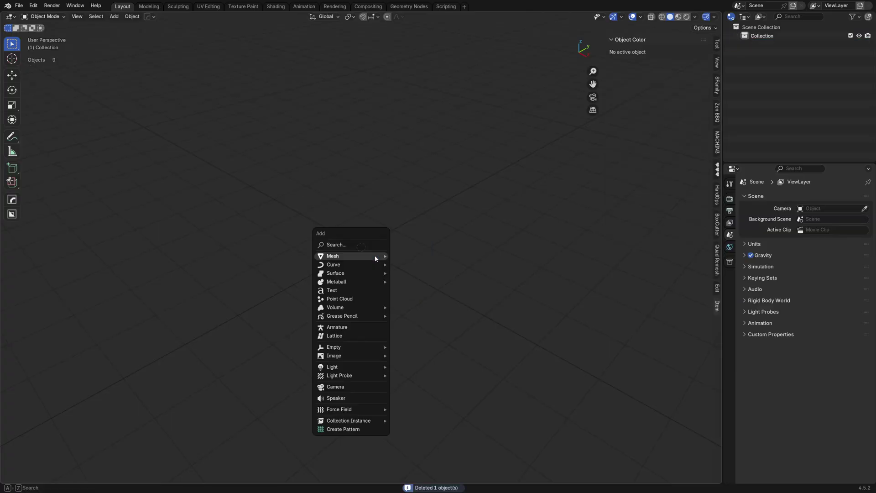
mouse_move(384, 260)
left_click(413, 256)
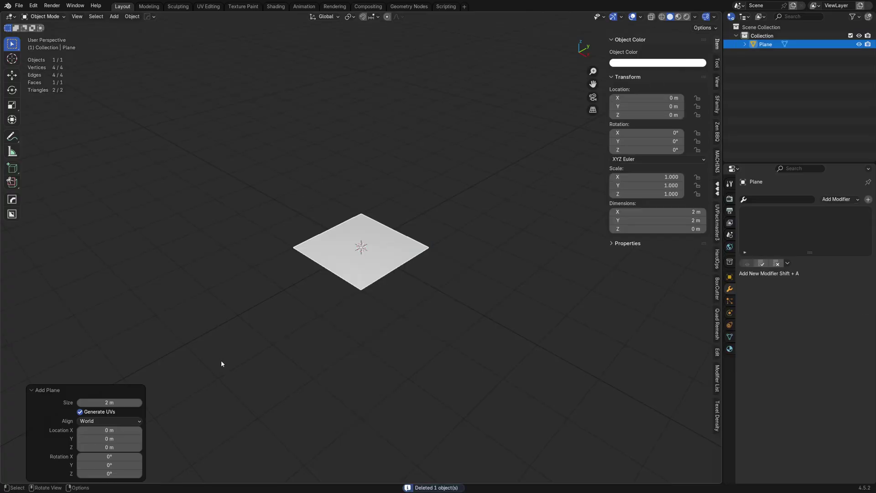
left_click(110, 401)
type("1")
key("Return")
Move the plane by X -0.5 m and Y 0.5 m so one corner sits on the world origin.
middle_click_drag(203, 294, 340, 291)
key("g")
left_click(352, 259)
middle_click_drag(352, 259, 436, 257)
scroll(420, 281, "up", 4)
middle_click_drag(405, 318, 436, 296)
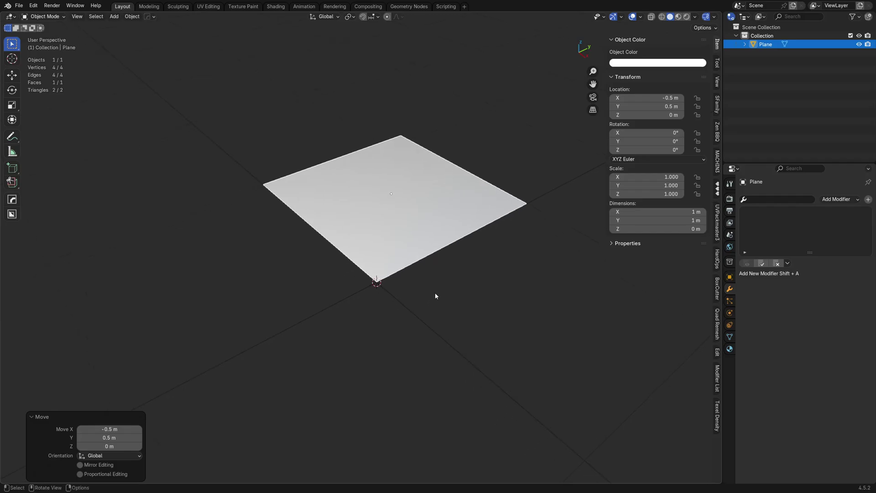
middle_click_drag(469, 263, 393, 270, "alt")
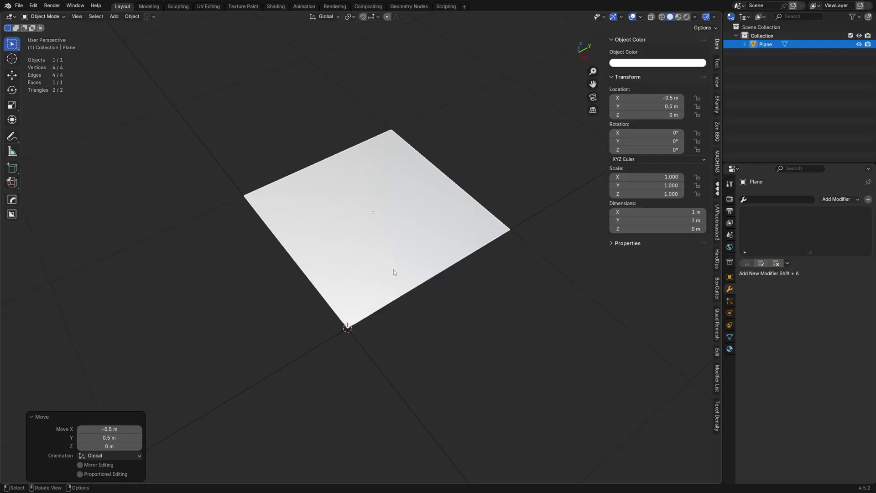
Enter Edit Mode and add one centred loop cut that splits the plane into two equal strips.
key("Tab")
left_click(393, 319)
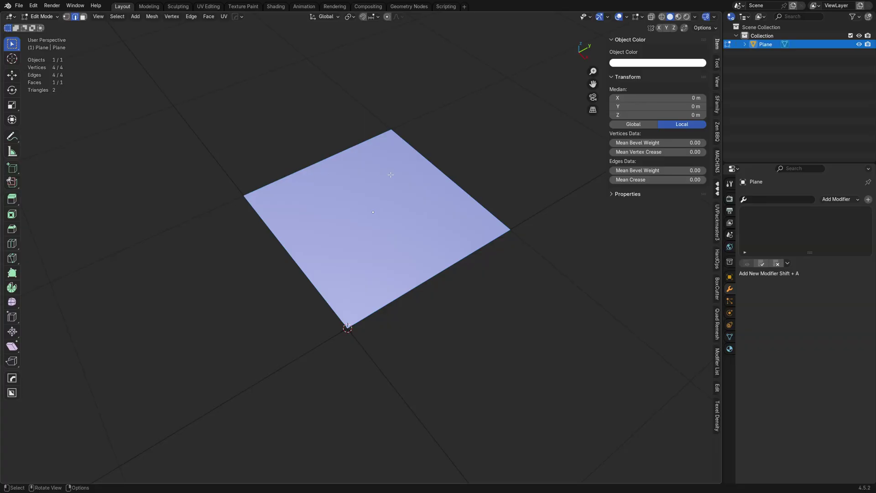
key("ctrl+r")
left_click(439, 264)
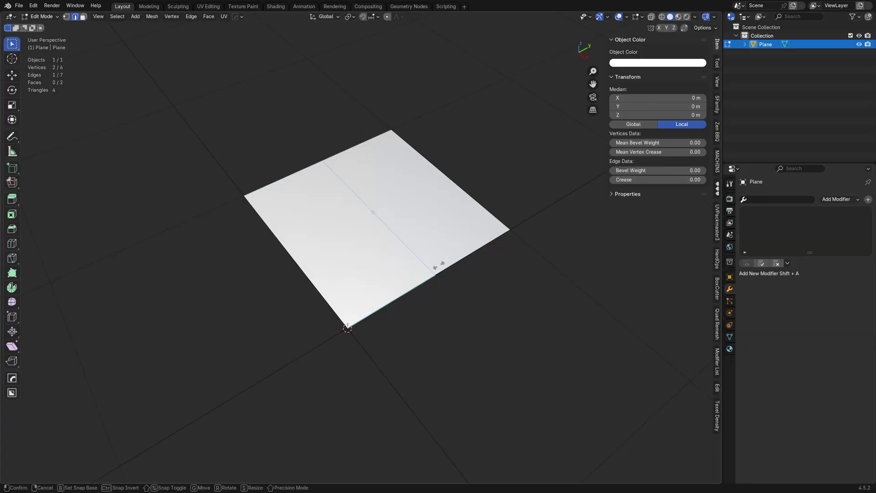
right_click(439, 264)
In top view, add five more loop cuts, each one halving the strip nearest the plane's far +Y edge.
middle_click_drag(482, 226, 470, 254, "shift")
middle_click_drag(469, 254, 388, 313)
key("ctrl+r")
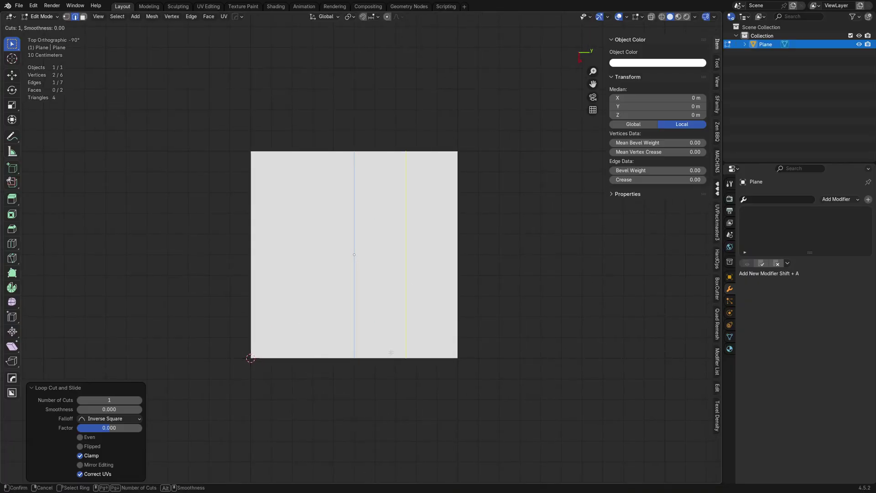
double_click(391, 352)
key("ctrl+r")
double_click(431, 354)
key("ctrl+r")
double_click(449, 354)
key("ctrl+r")
double_click(452, 354)
key("ctrl+r")
double_click(454, 358)
Select the plane's strips individually in face select mode to examine how their widths shrink, ending with nothing selected.
key("Tab")
left_click(419, 291)
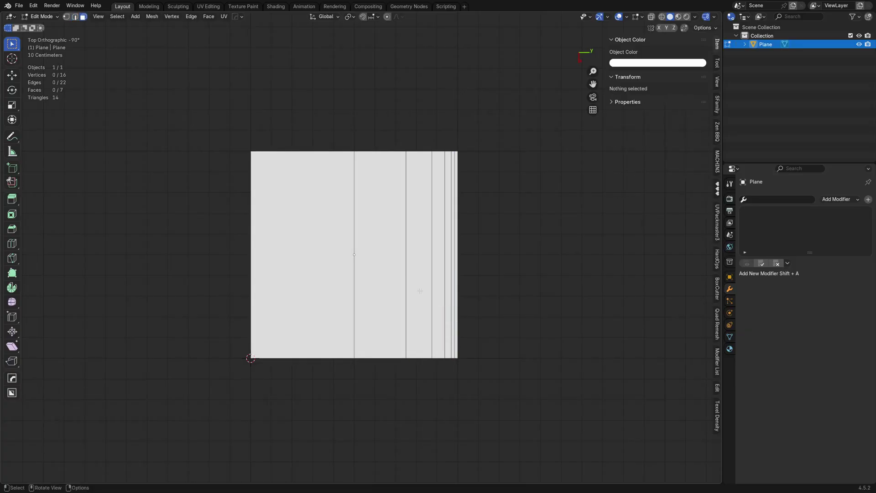
left_click(360, 233)
scroll(233, 175, "up", 3)
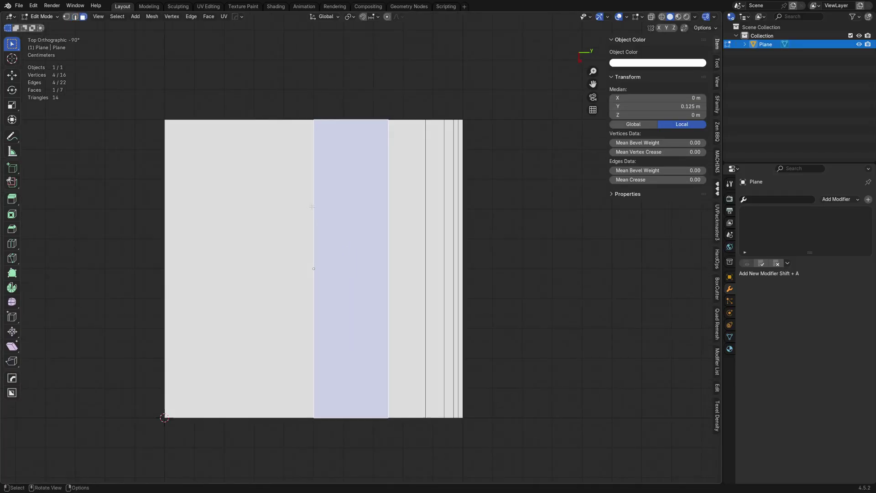
left_click(236, 191)
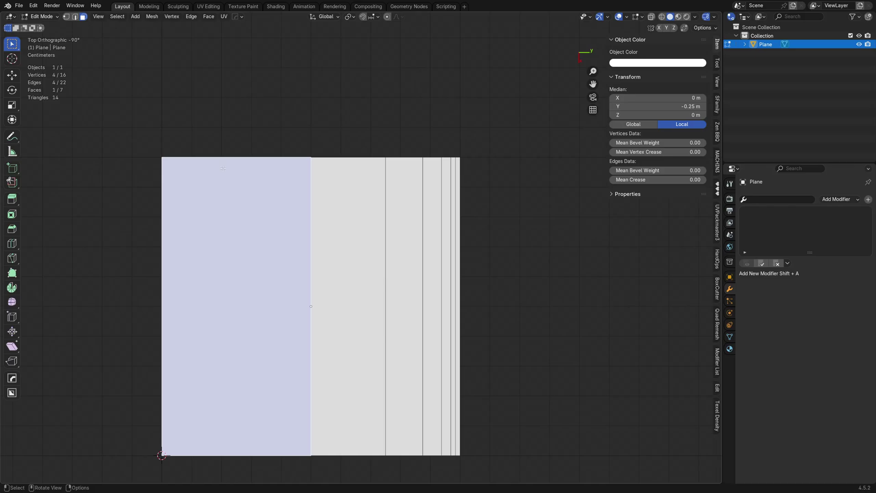
left_click(342, 182)
middle_click_drag(342, 182, 286, 206, "shift")
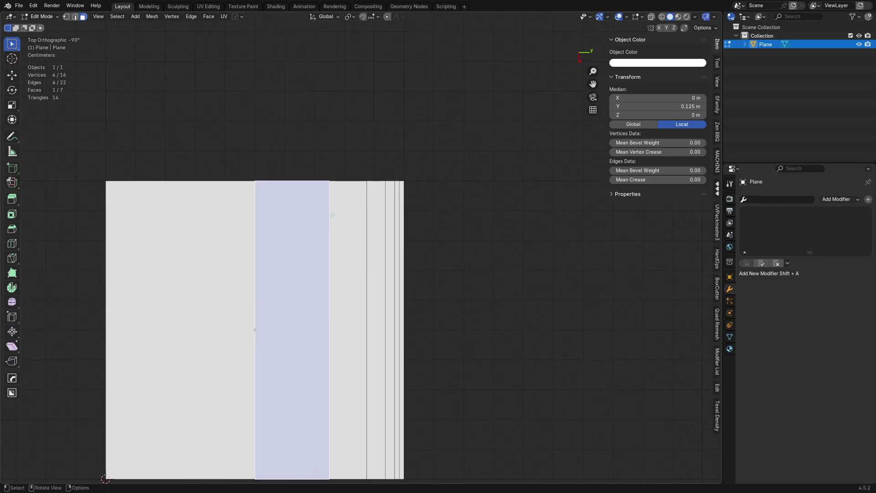
left_click(345, 207)
left_click(383, 202)
left_click(395, 199)
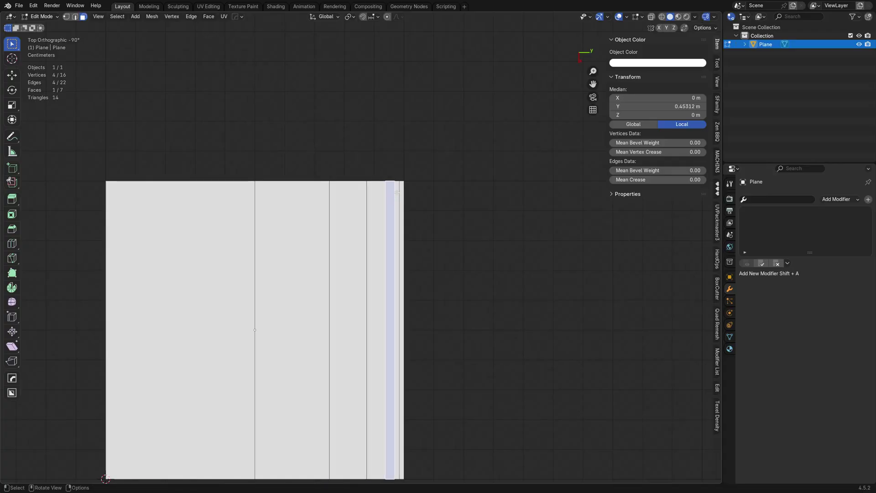
left_click(397, 193)
left_click(402, 193)
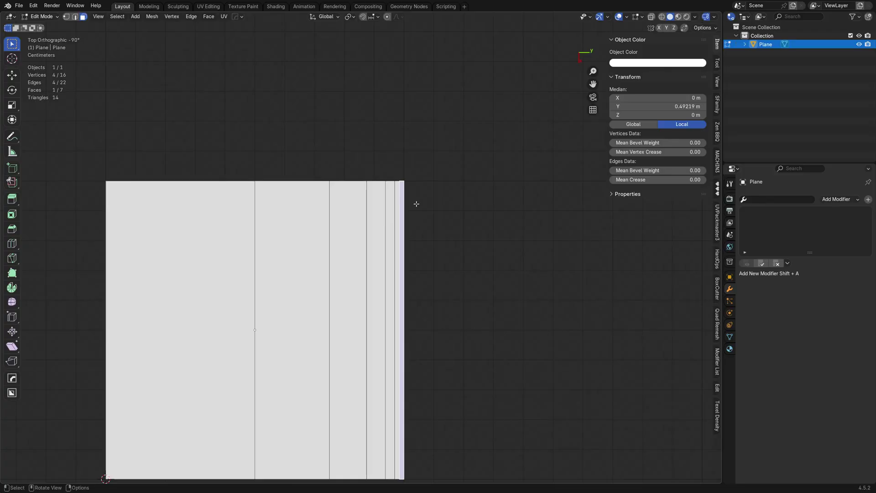
left_click(415, 199)
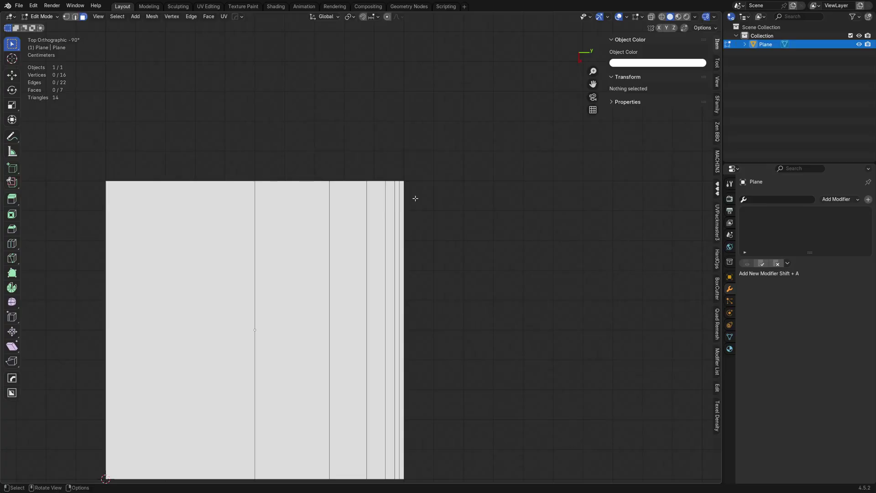
middle_click_drag(474, 274, 515, 234, "shift")
middle_click_drag(515, 234, 474, 244, "ctrl")
middle_click_drag(473, 244, 510, 234, "shift")
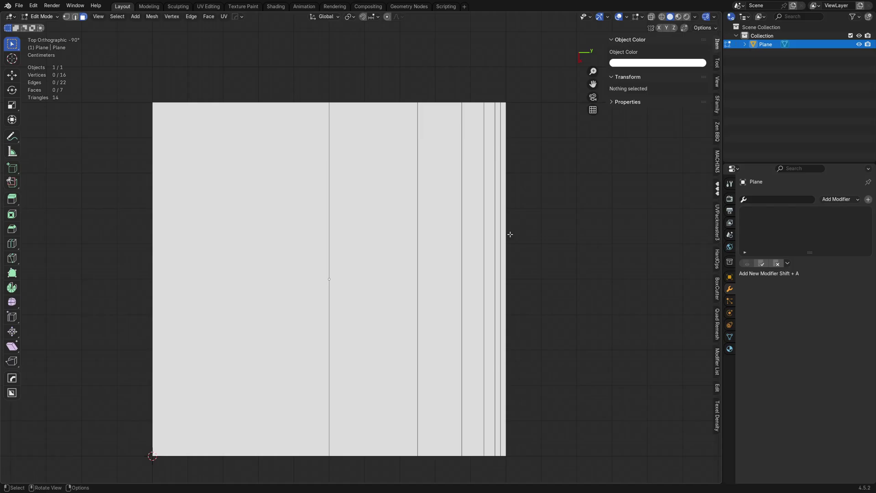
middle_click_drag(508, 261, 502, 234, "ctrl")
middle_click_drag(540, 253, 544, 221, "shift")
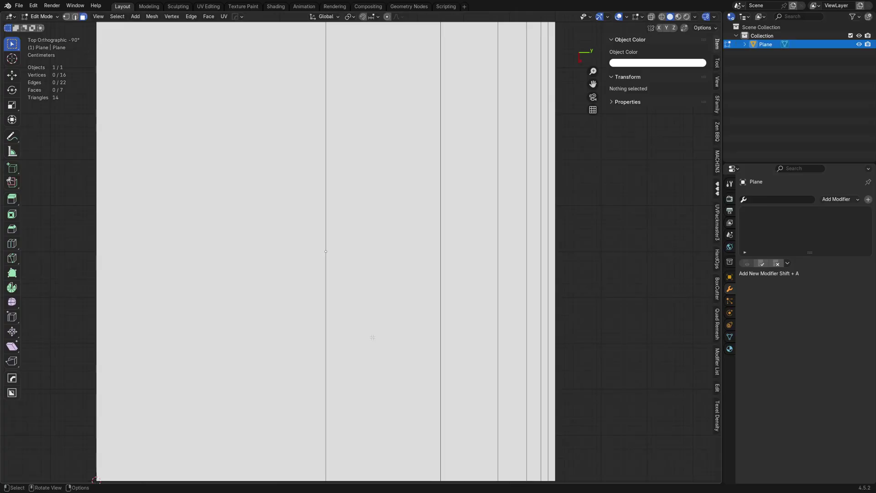
Leave Edit Mode and start a new General file without saving the current one.
middle_click_drag(373, 337, 369, 265)
key("Tab")
left_click(377, 228)
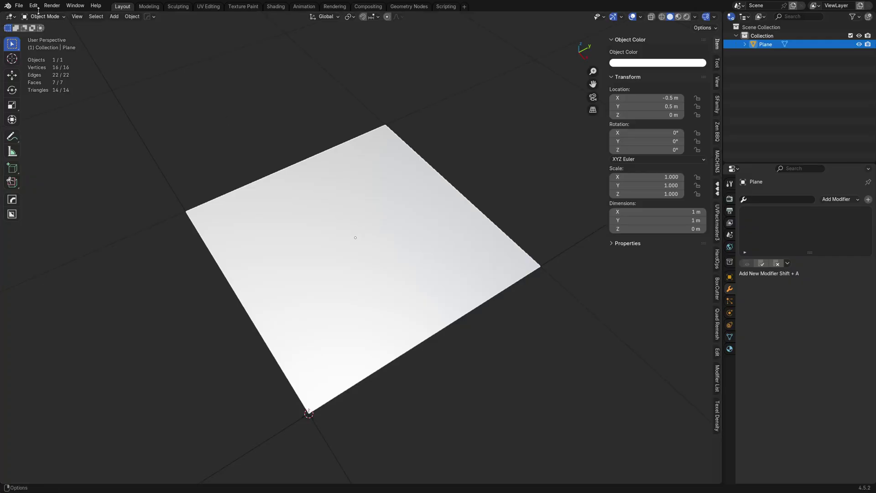
left_click(19, 6)
mouse_move(31, 16)
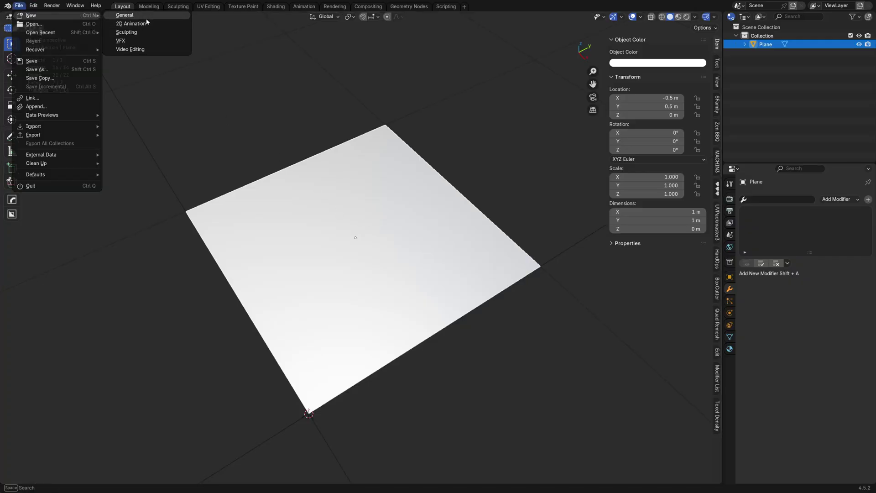
left_click(125, 15)
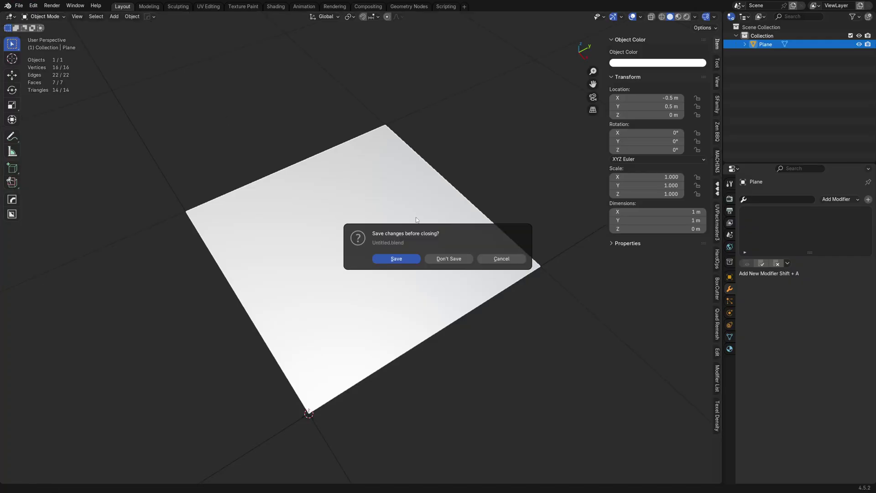
left_click(448, 259)
Turn on the floor grid and bring the default cube into top view against the grid.
left_click(640, 17)
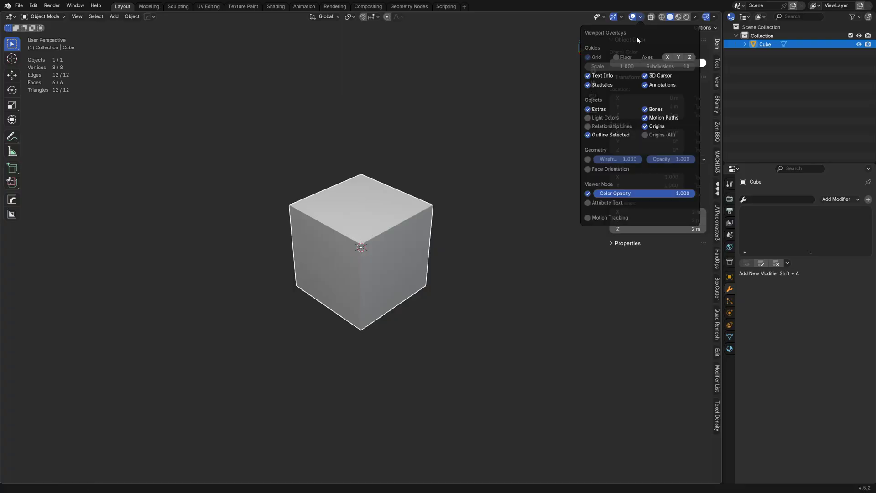
left_click(616, 57)
middle_click_drag(429, 175, 375, 237)
scroll(374, 237, "up", 3)
middle_click_drag(388, 177, 366, 235, "shift")
middle_click_drag(372, 303, 413, 289, "shift")
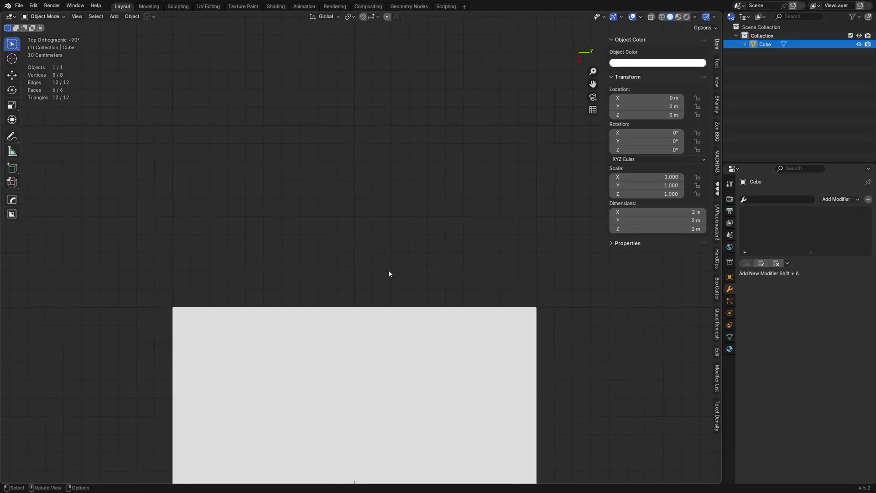
Examine the grid scale and subdivision settings and compare the grid in perspective and in top view at different zoom levels.
left_click(640, 17)
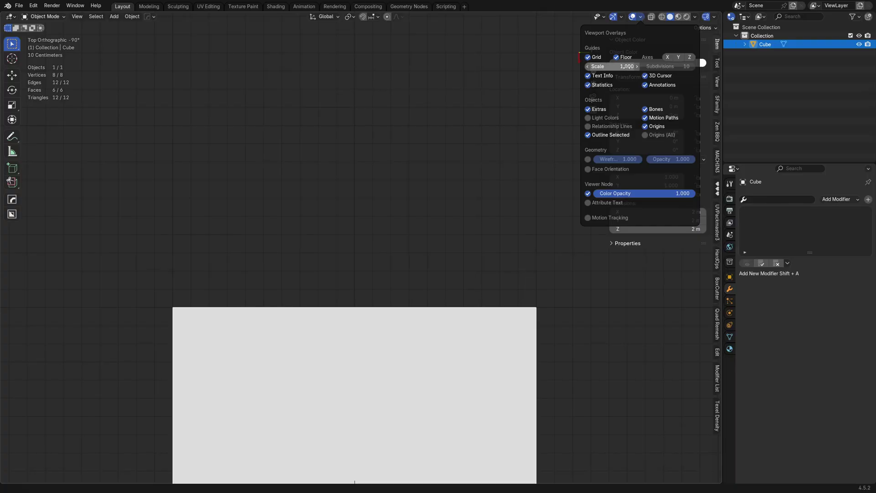
middle_click_drag(322, 359, 382, 274)
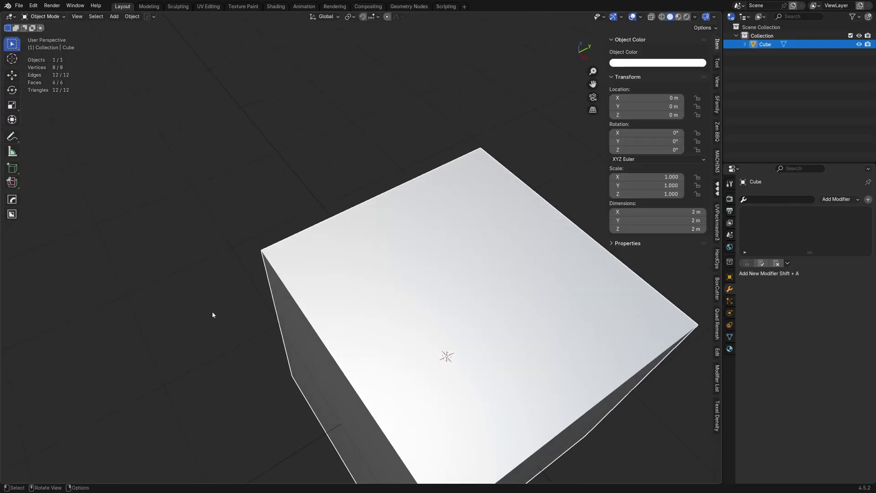
left_click(640, 16)
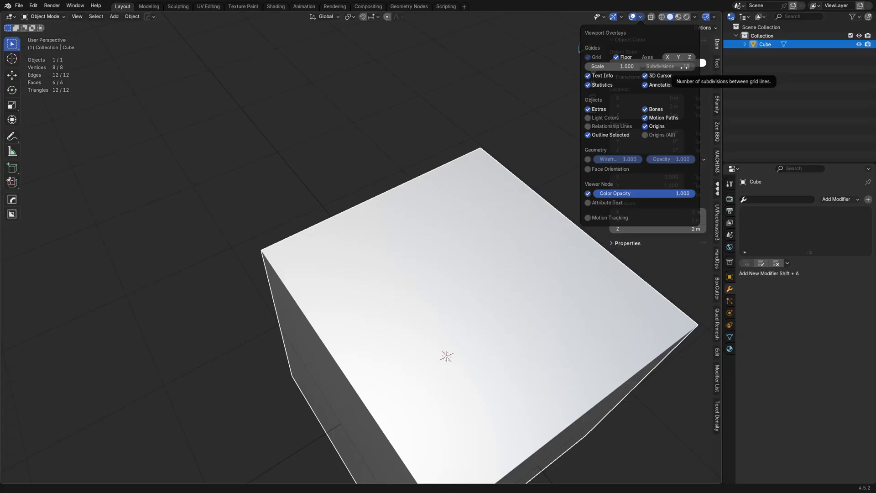
middle_click_drag(384, 196, 335, 283)
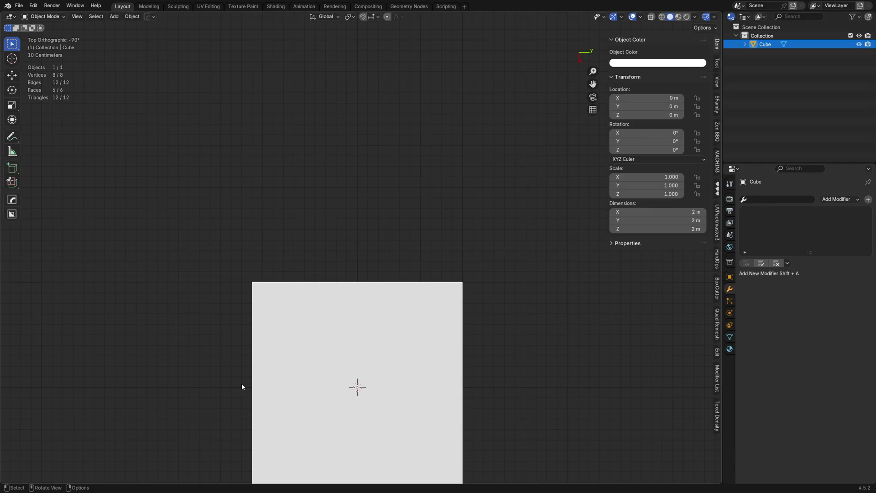
scroll(397, 315, "up", 10)
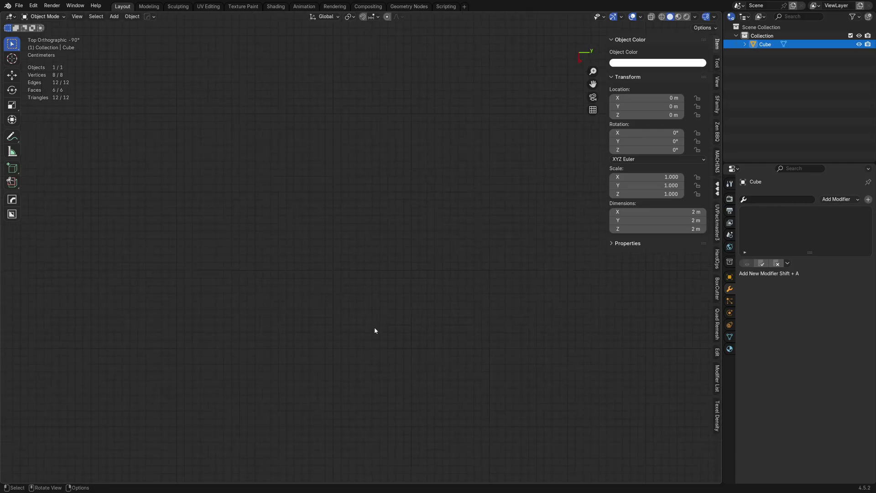
scroll(375, 333, "up", 2)
scroll(375, 333, "down", 10)
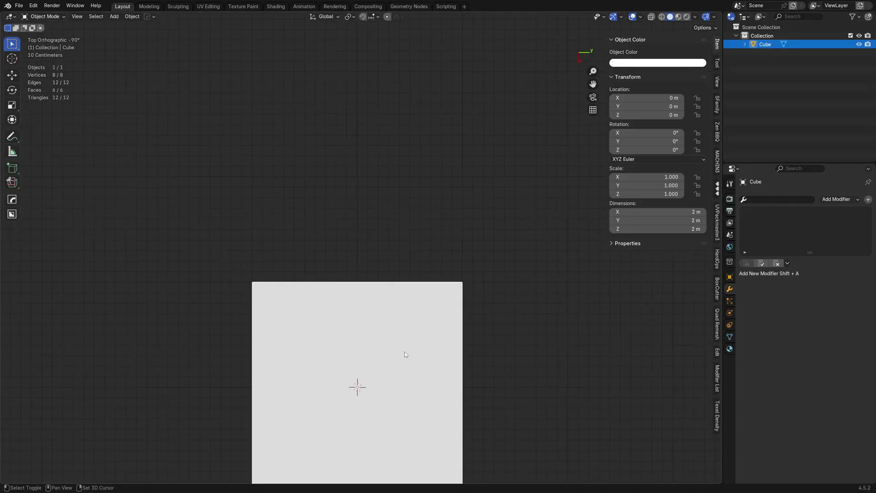
Try a different grid scale in the viewport overlays and set it back to 1.
left_click(640, 17)
left_click_drag(619, 66, 614, 66)
left_click(620, 66)
type("1")
key("Return")
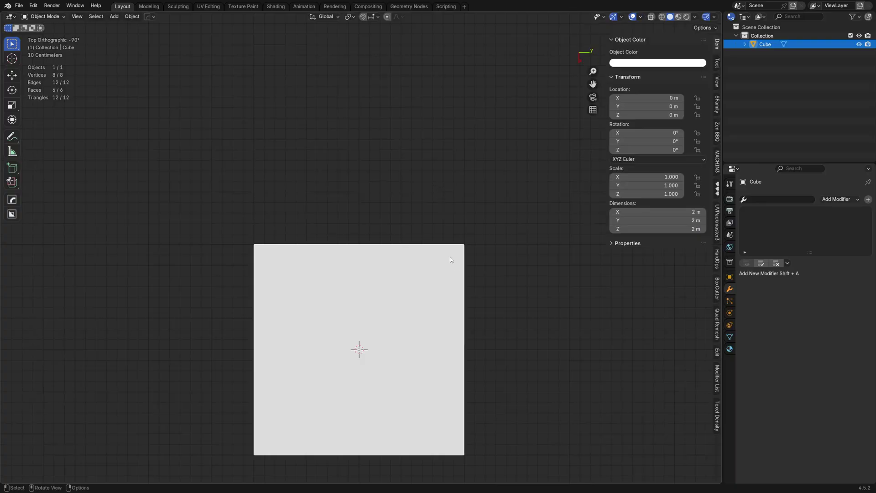
Delete the default cube and add a mesh plane at the world origin.
middle_click_drag(453, 260, 472, 223)
key("x")
left_click(400, 253)
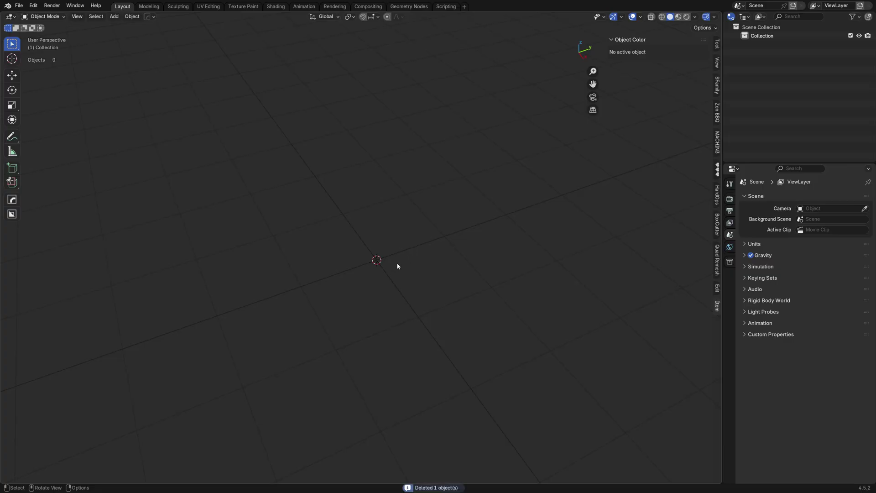
key("shift+a")
mouse_move(404, 259)
left_click(437, 269)
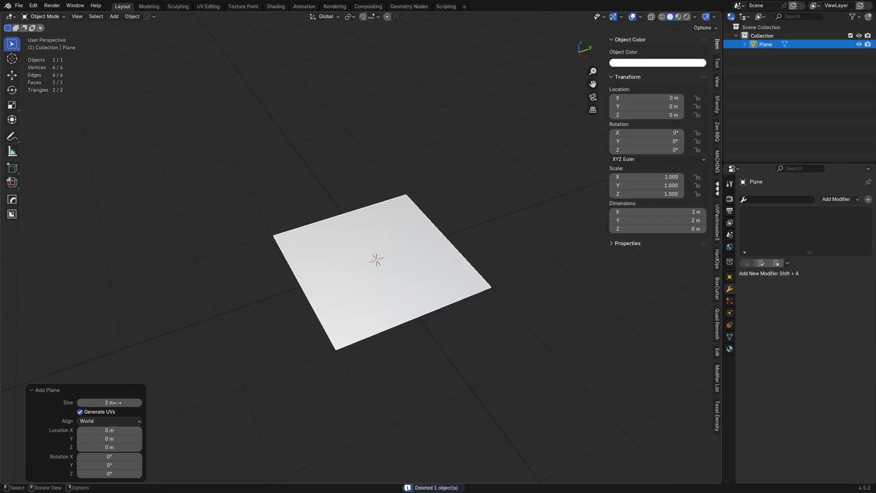
Move the 1 m plane to X -0.5 m, Y 0.5 m so its corner meets the world origin, and deselect it.
middle_click_drag(417, 320, 443, 310, "alt")
key("g")
left_click(394, 302, "ctrl")
left_click(349, 346)
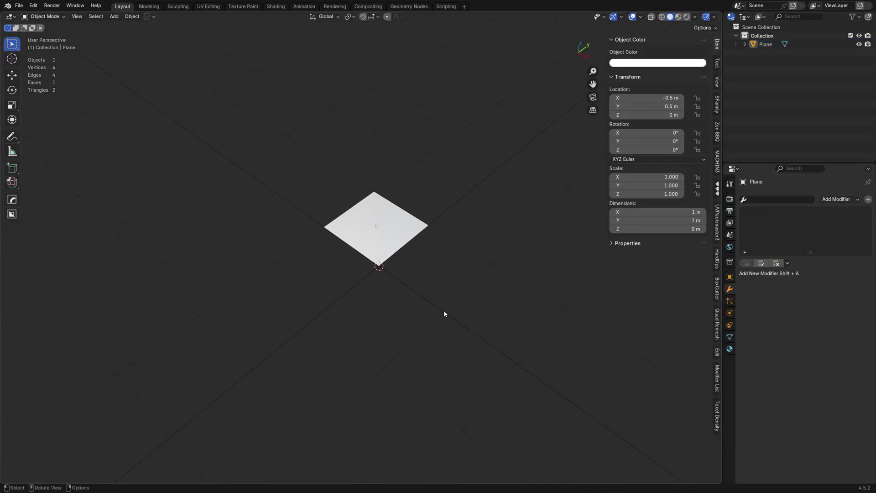
Set the scene's unit system to None after checking the plane and grid subdivisions in top view.
left_click(729, 235)
left_click(752, 244)
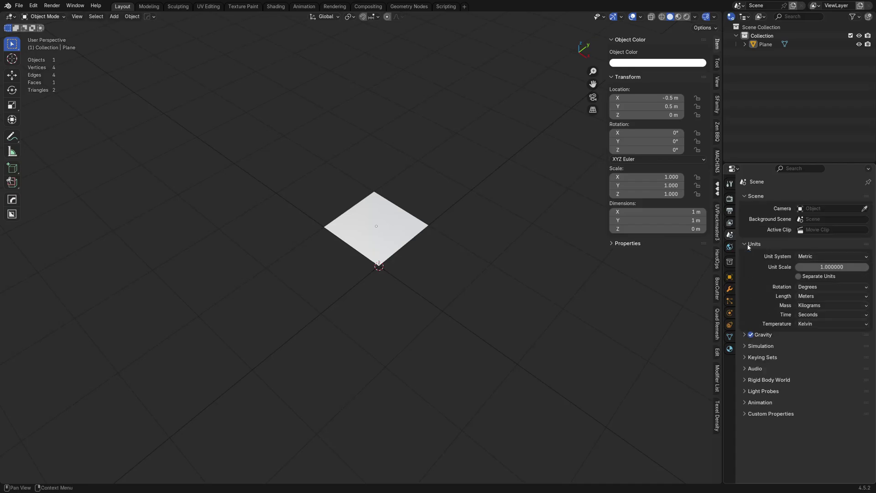
middle_click_drag(511, 189, 435, 276, "alt")
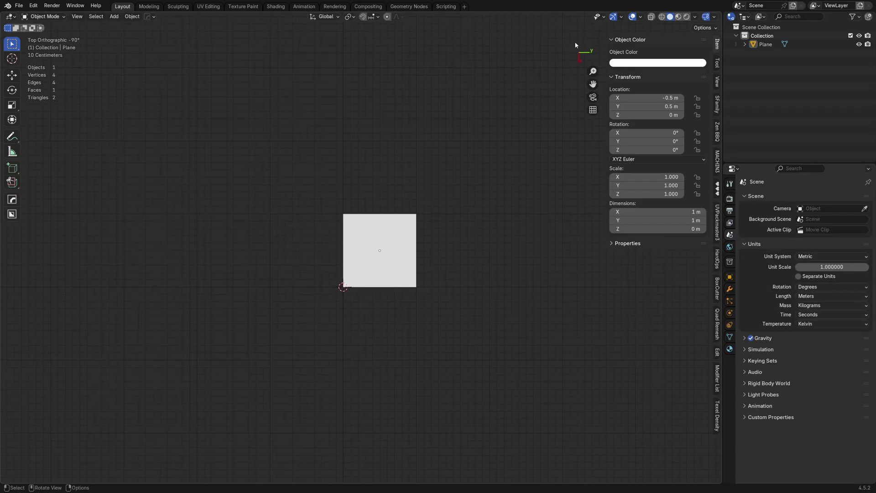
left_click(641, 17)
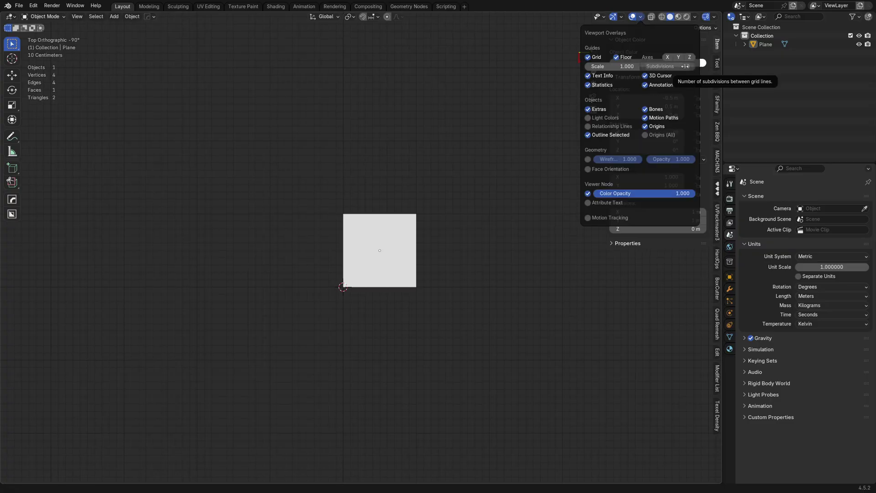
left_click(807, 257)
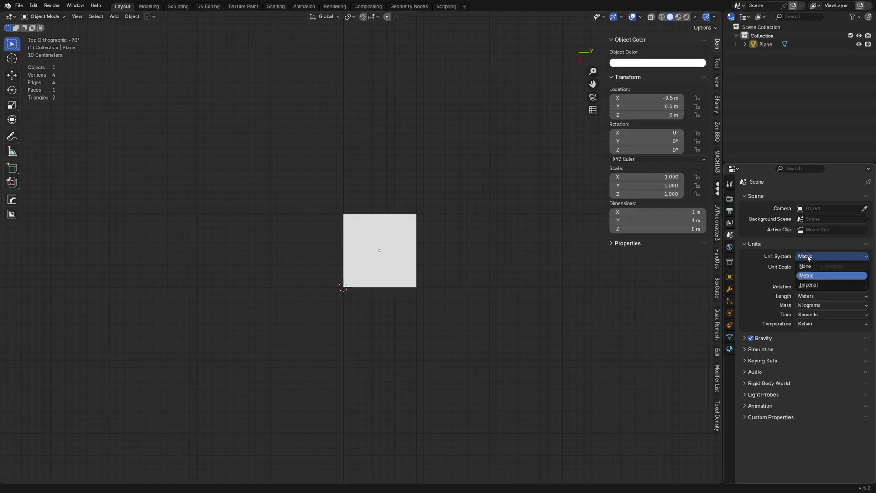
left_click(808, 267)
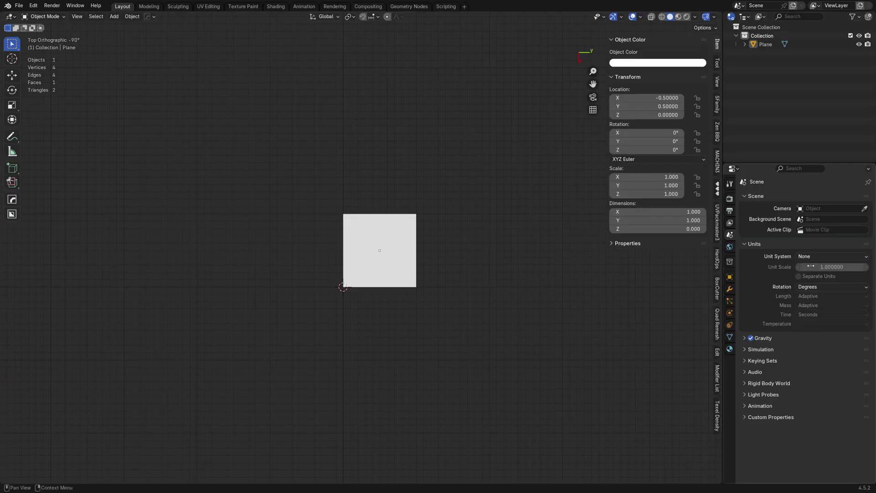
Set the viewport grid subdivisions to 8.
left_click(640, 16)
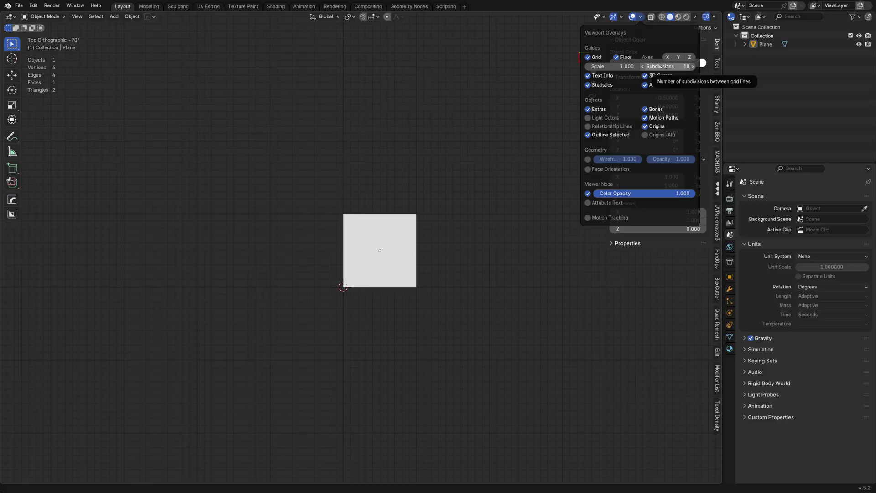
left_click(662, 66)
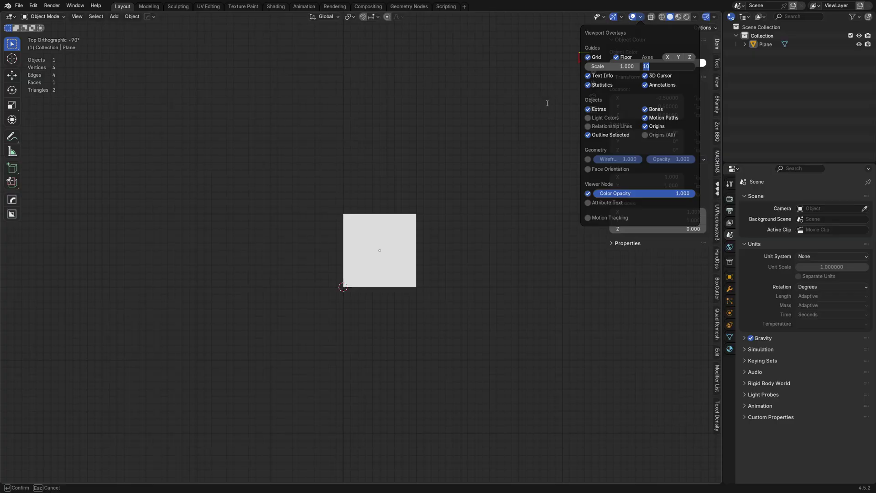
type("8")
key("Return")
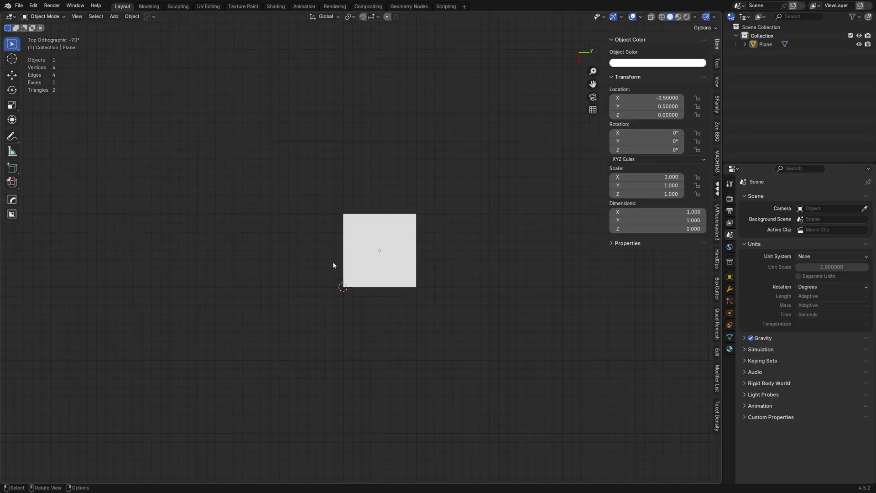
Set the viewport grid subdivisions to 1, keeping the grid scale at 1, with the plane in perspective view.
middle_click_drag(347, 260, 387, 309)
mouse_move(447, 314)
middle_mouse_down()
mouse_move(464, 254)
mouse_move(508, 219)
middle_mouse_up()
left_click(695, 16)
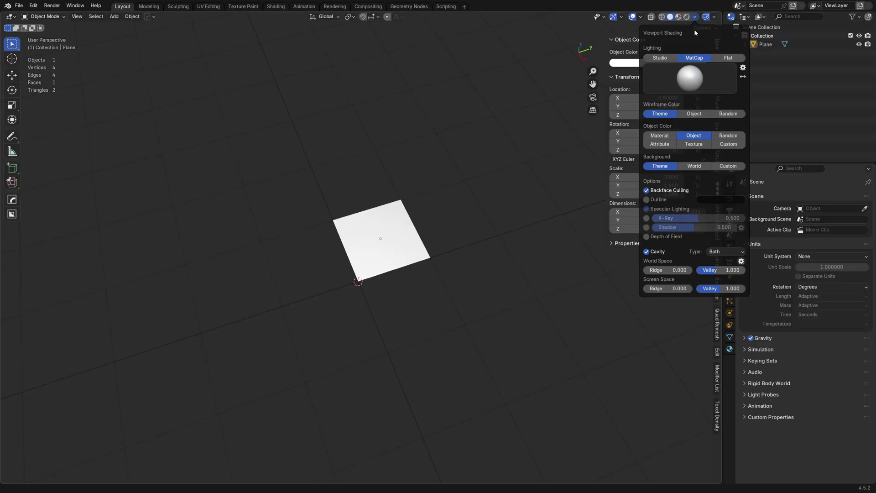
left_click(641, 18)
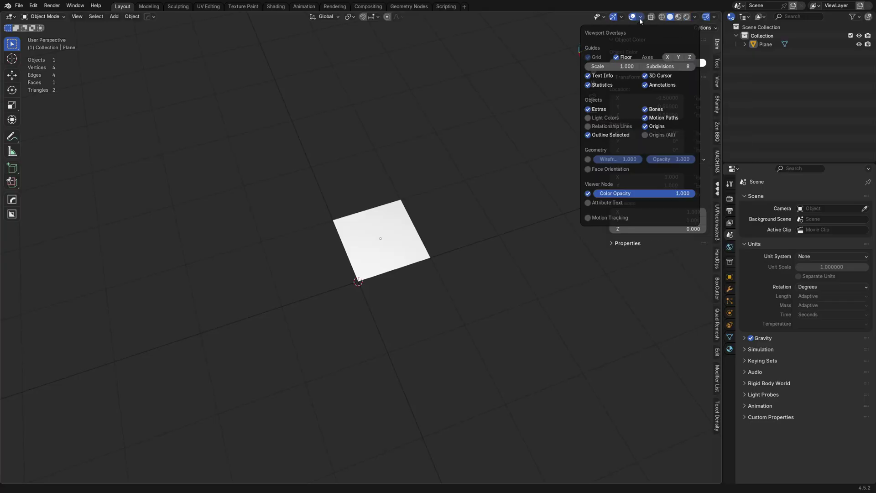
left_click(673, 67)
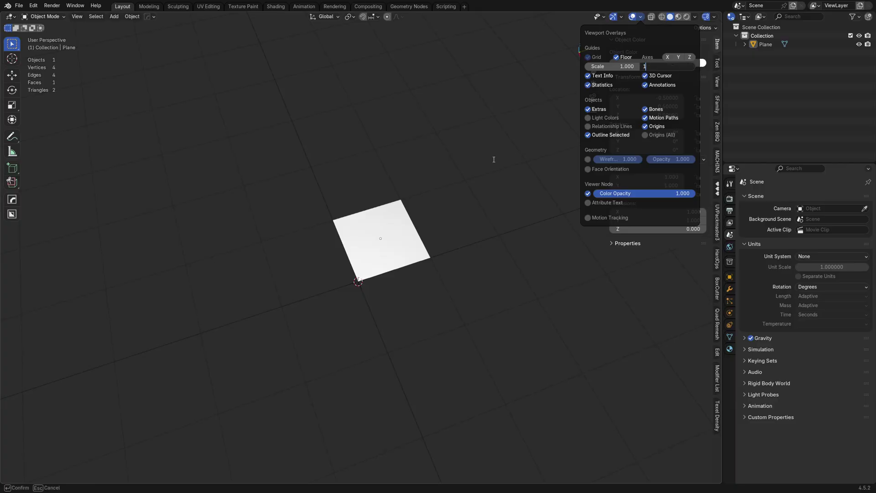
type("1")
key("Return")
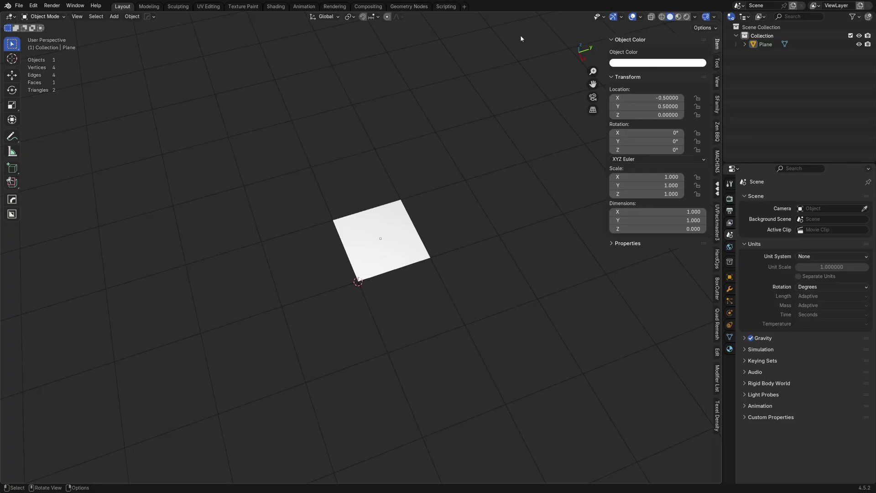
left_click(641, 17)
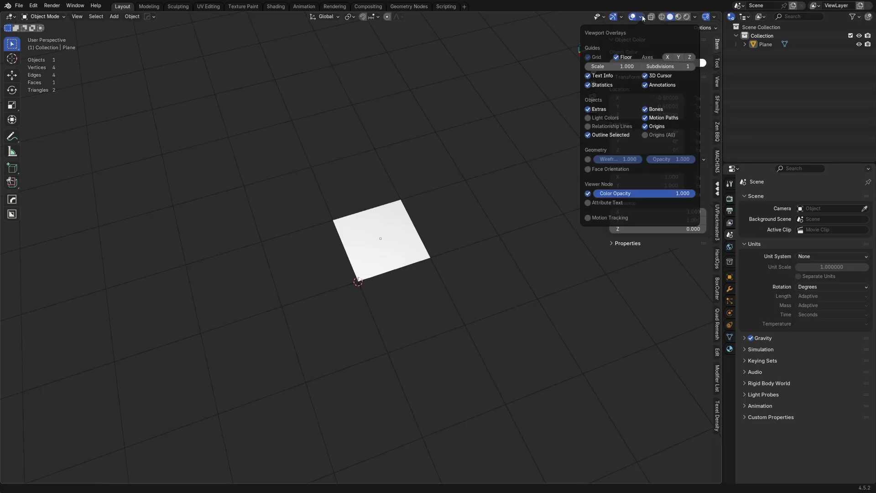
left_click(620, 69)
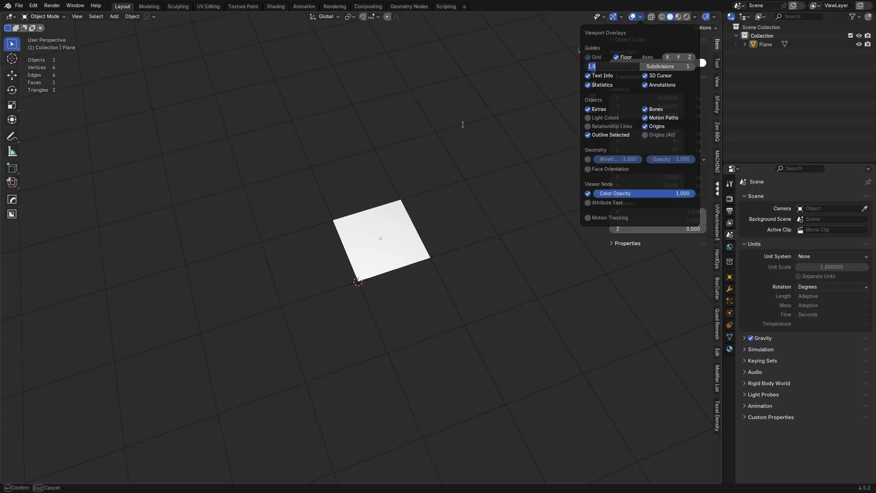
left_click(462, 124)
Select the plane and set its dimensions to 256 in Y and 32 in X.
left_click(386, 251)
scroll(386, 252, "down", 4)
middle_click_drag(419, 254, 351, 291, "shift")
middle_click_drag(421, 285, 452, 262, "shift")
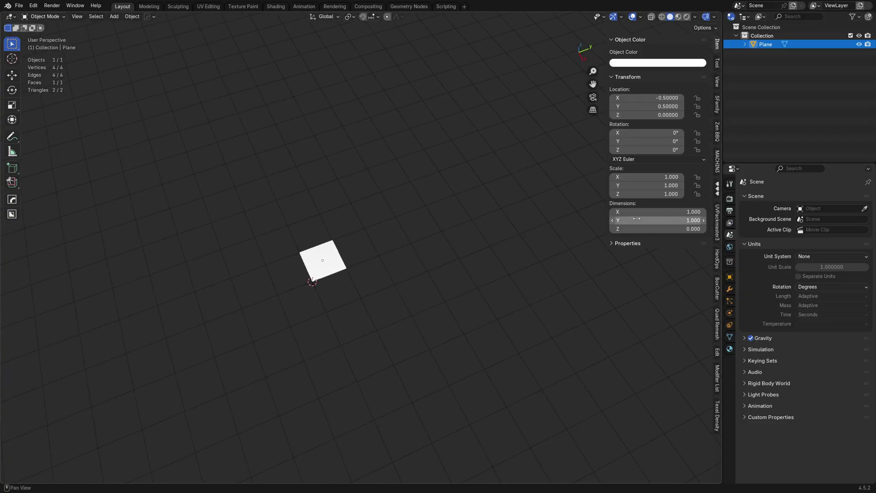
key("g")
right_click(621, 261)
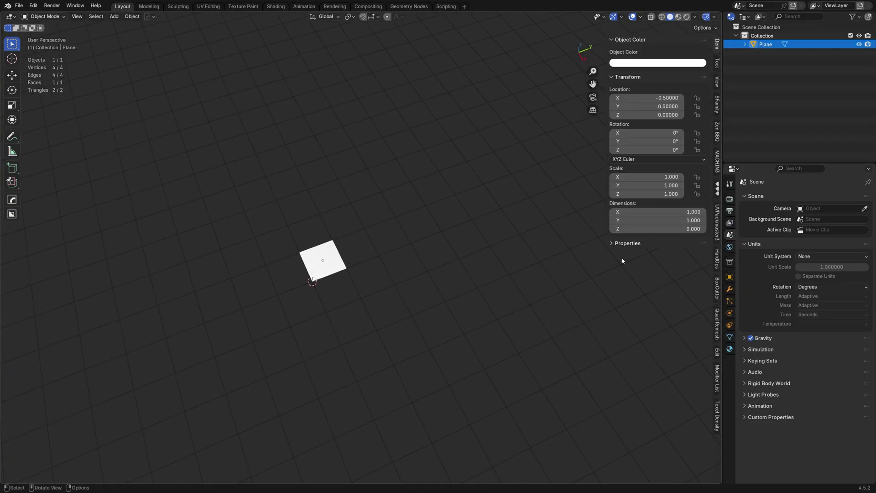
left_click_drag(684, 221, 698, 221)
left_click(675, 221)
type("256")
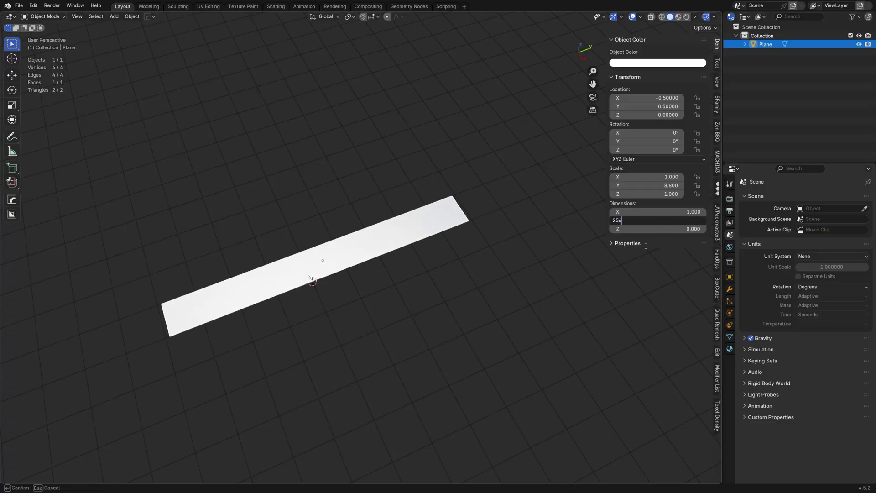
key("Return")
left_click(663, 212)
type("32")
key("Return")
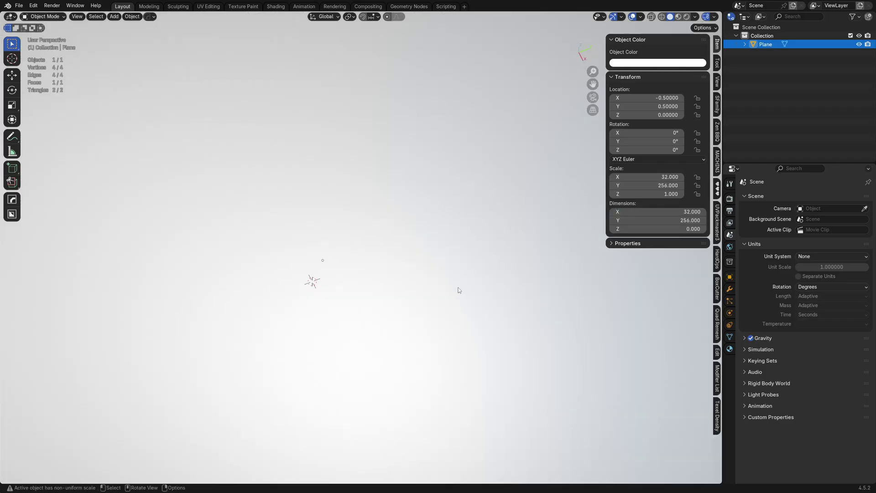
Examine the enlarged plane's surface against the grid from several angles and distances.
scroll(421, 294, "down", 10)
middle_click_drag(379, 300, 451, 245)
mouse_move(424, 274)
middle_mouse_down("ctrl")
mouse_move(427, 246)
mouse_move(450, 260)
mouse_move(440, 266)
middle_mouse_up("ctrl")
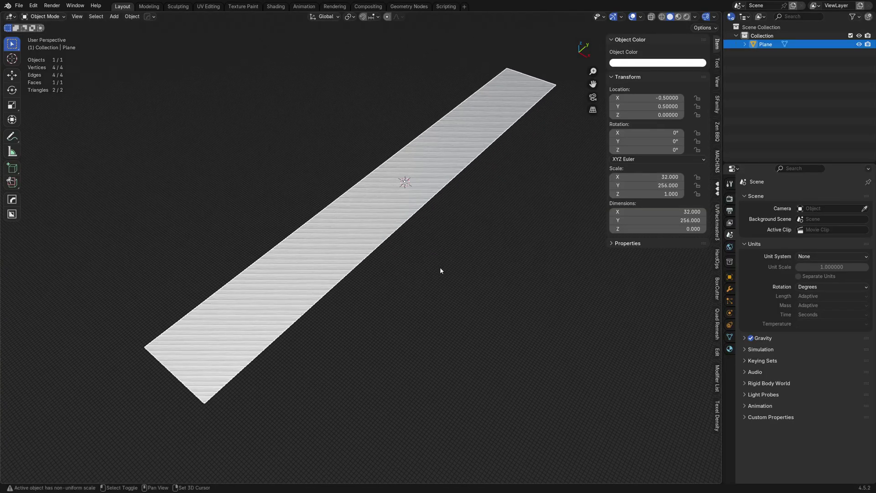
key("g")
right_click(342, 271)
middle_click_drag(344, 272, 345, 344)
scroll(328, 339, "down", 4)
scroll(373, 238, "down", 1)
middle_click_drag(373, 237, 360, 274)
middle_click_drag(424, 229, 395, 244, "shift")
Set the viewport clip start to 1 and the clip end to 10000.
left_click(716, 81)
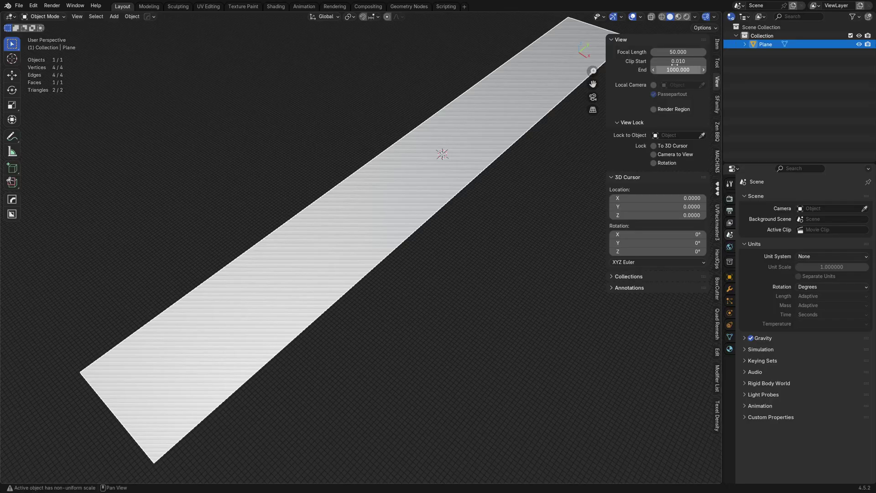
left_click(679, 65)
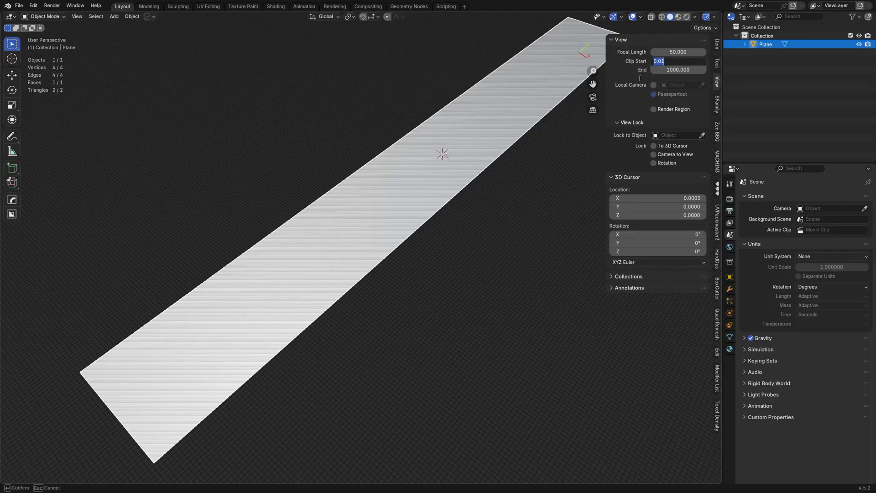
type("1")
key("Return")
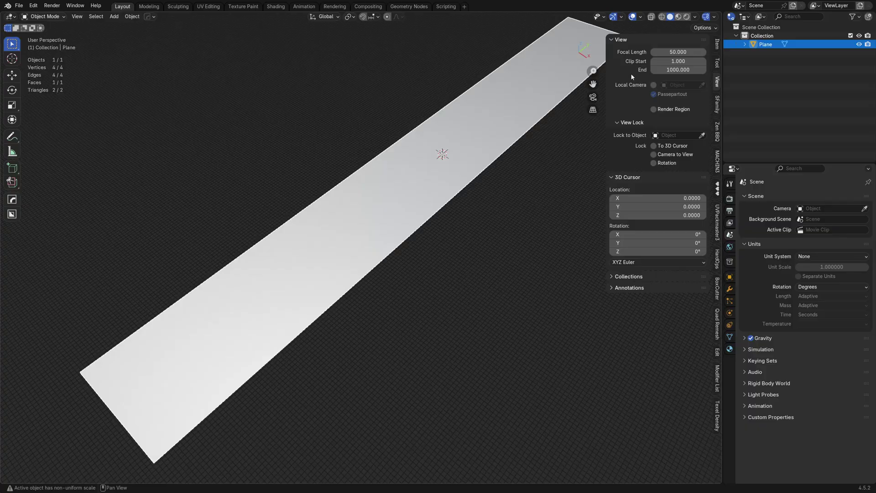
left_click(682, 62)
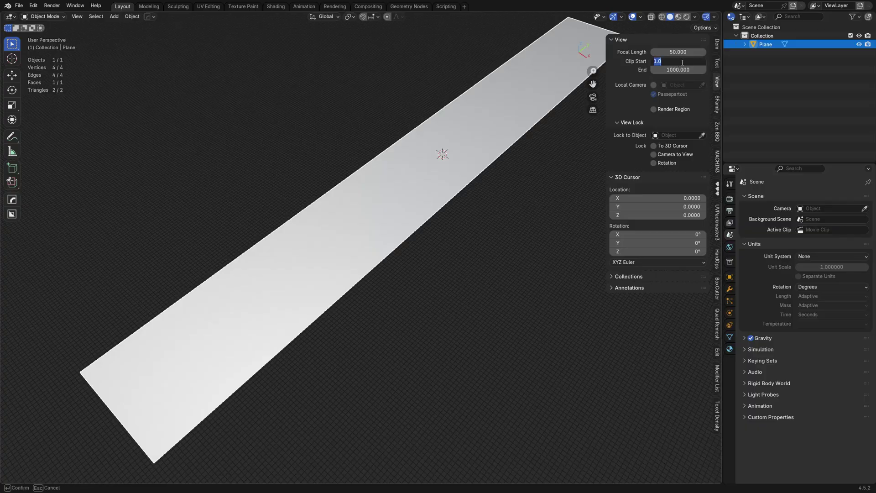
left_click(625, 74)
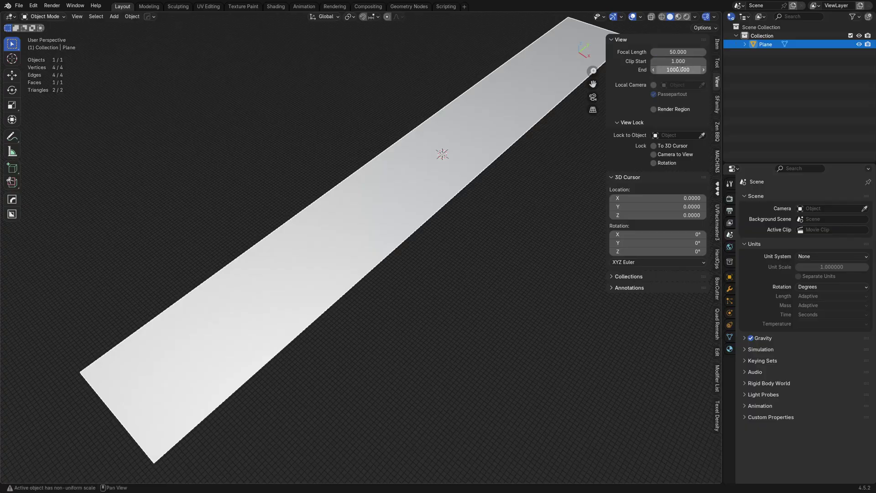
left_click(682, 69)
left_click(663, 69)
type("0")
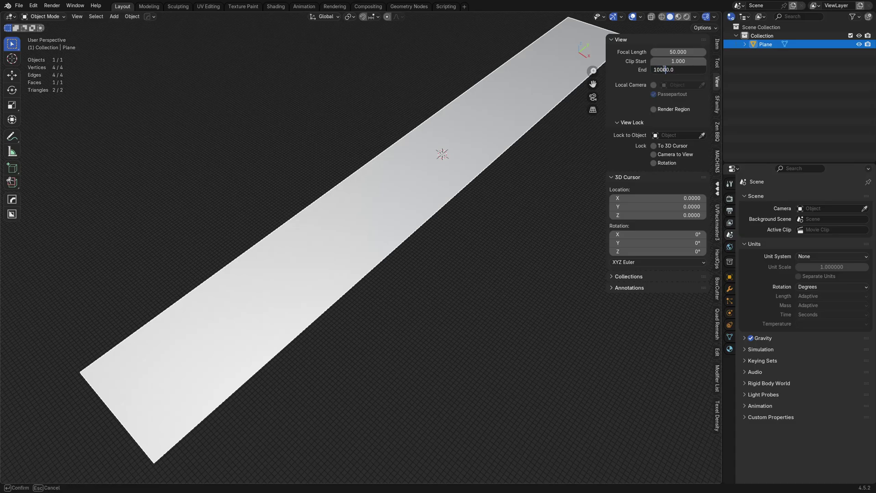
key("Return")
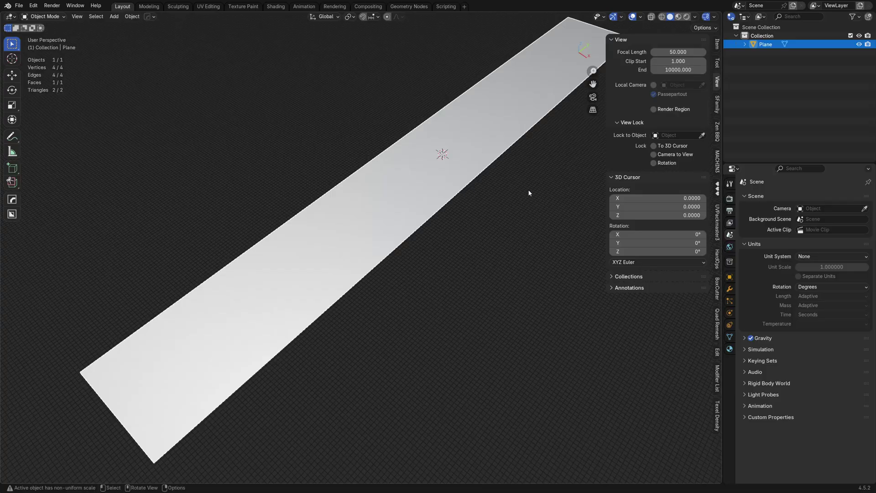
Extrude one long edge of the plane straight down by about 17.1 units in Edit Mode.
left_click(716, 43)
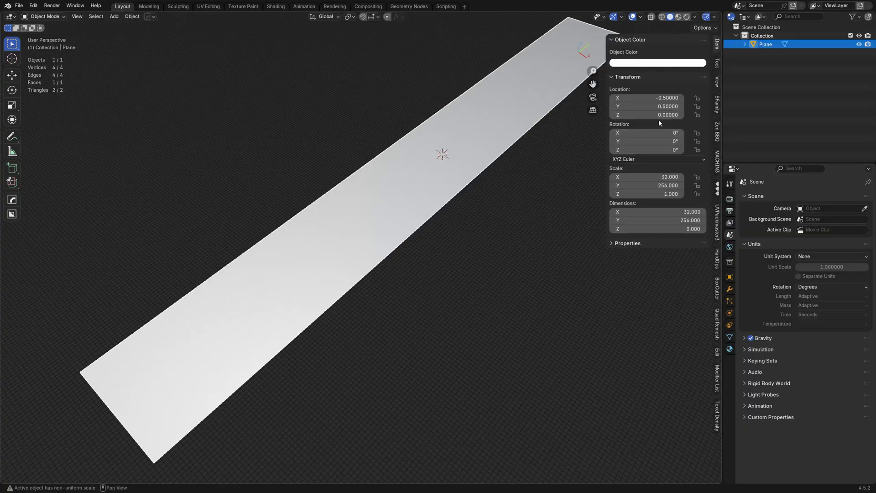
middle_click_drag(388, 286, 478, 181)
key("Tab")
left_click(479, 231)
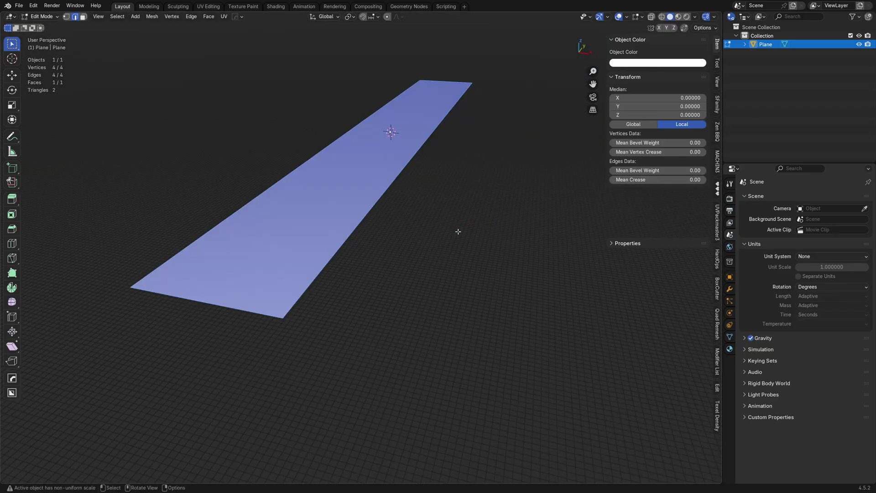
left_click(378, 204)
key("e")
left_click(442, 237)
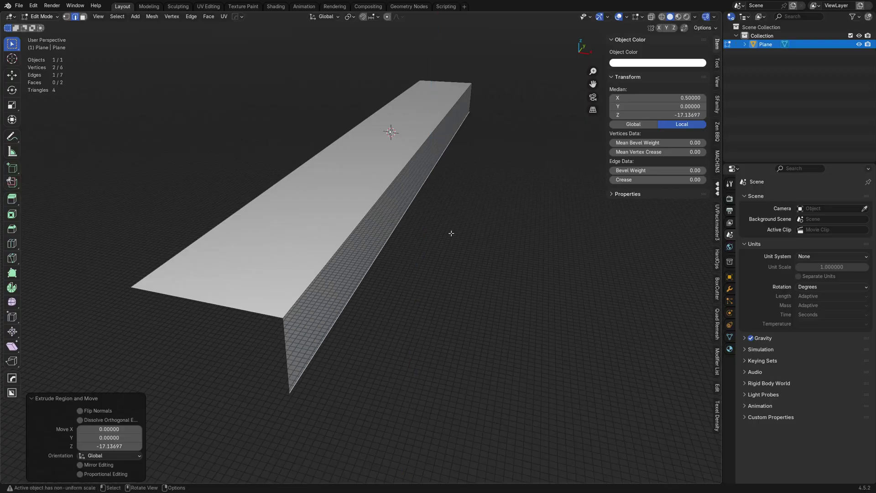
Try a multi-segment bevel on the long edge shared by the horizontal and vertical faces.
key("Tab")
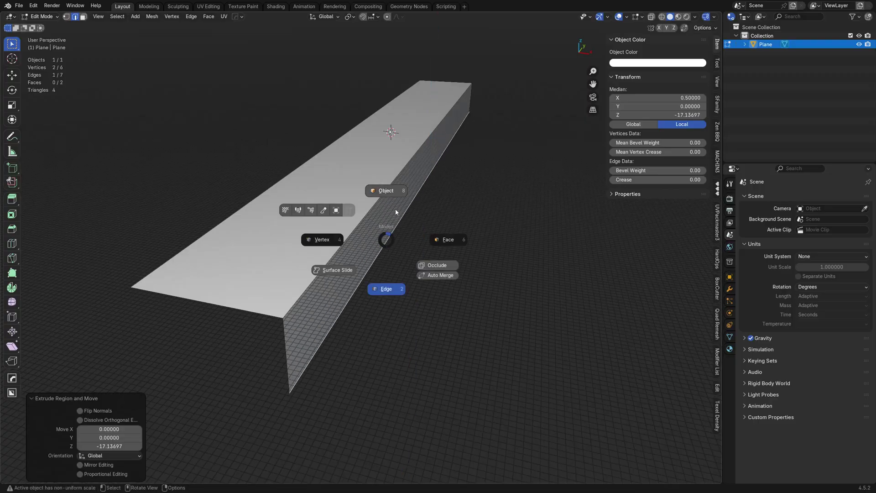
left_click(395, 290)
left_click(378, 203)
key("ctrl+b")
scroll(524, 272, "up", 7)
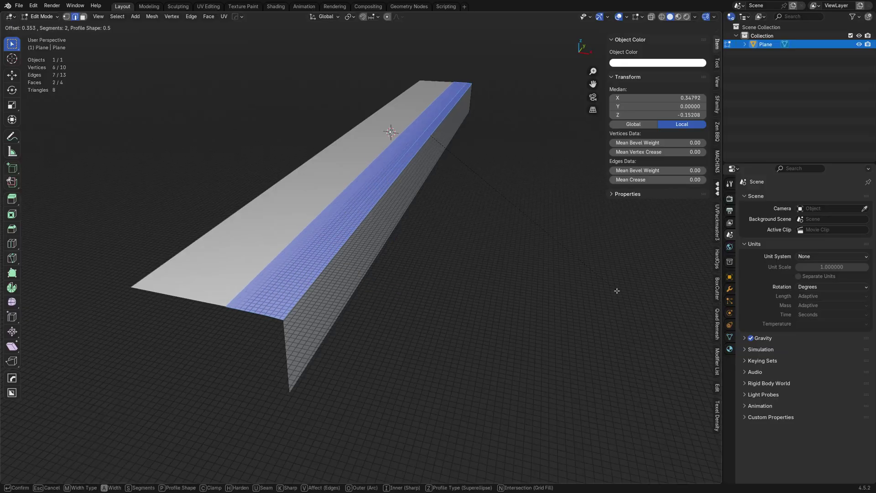
key("Escape")
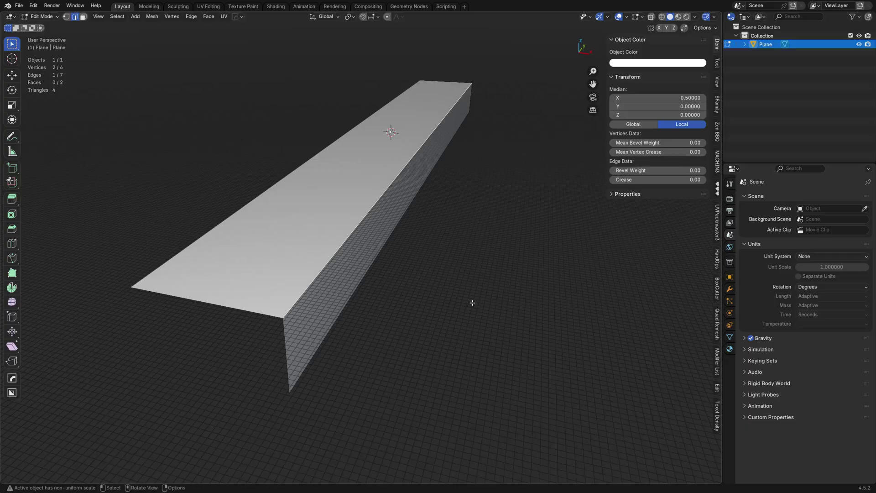
Return to Object Mode and apply the scale of the extruded plane.
key("Tab")
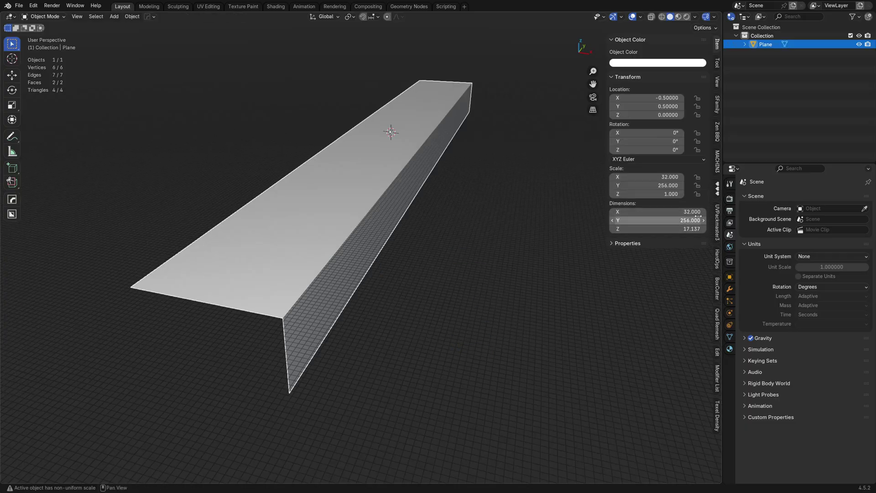
key("ctrl+a")
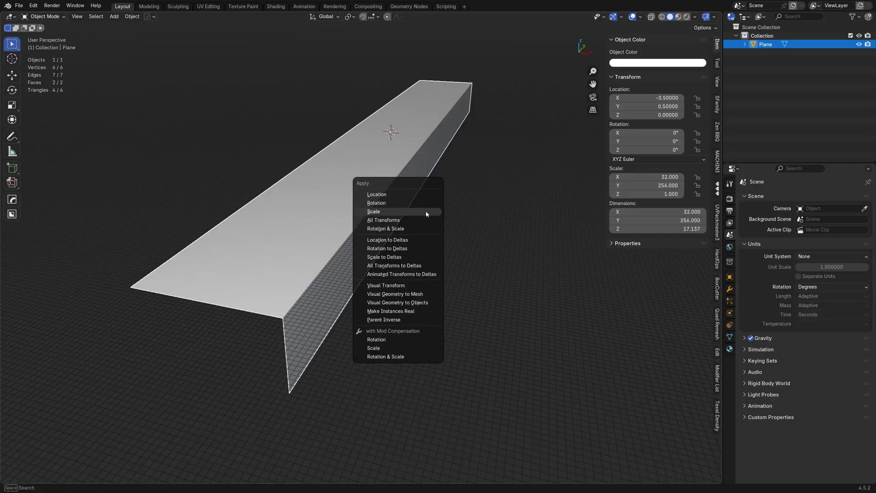
left_click(429, 212)
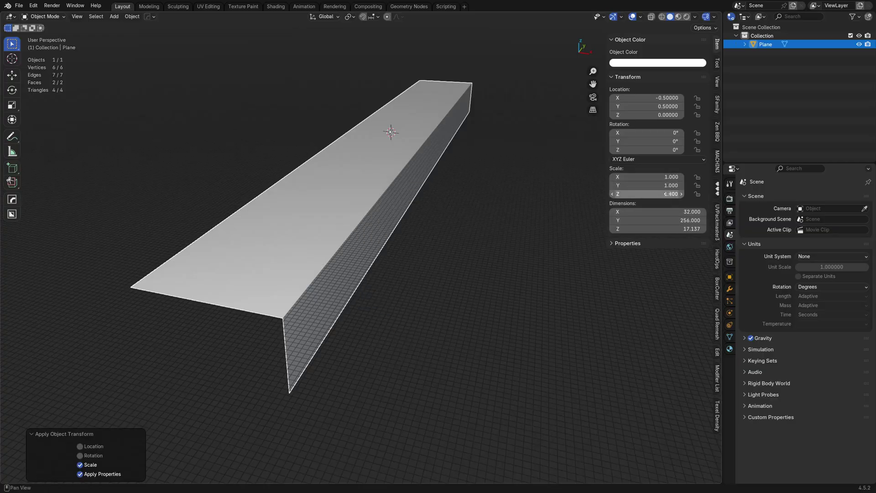
Try a bevel on the long edge shared by the horizontal and vertical faces with the scale applied.
key("ctrl+Tab")
left_click(529, 261)
key("ctrl+b")
right_click(474, 313)
Delete the vertical extruded face from the plane and return to Object Mode.
key("Tab")
left_click(469, 359)
left_click(360, 264)
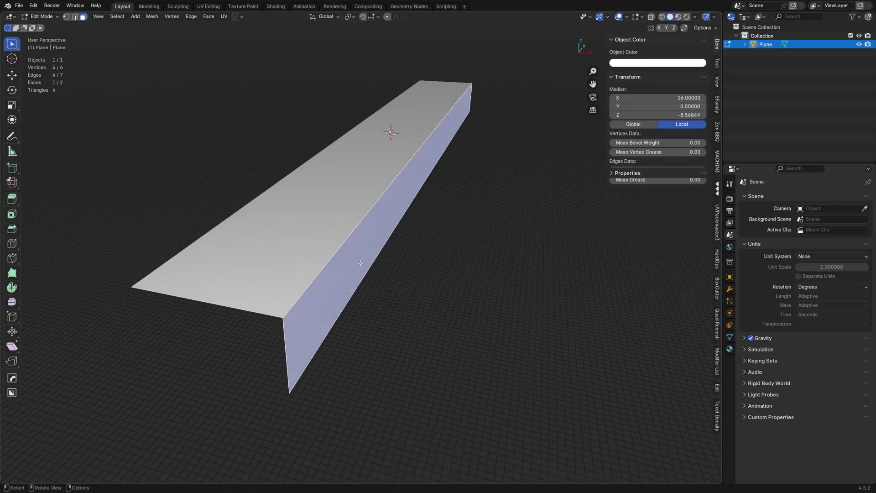
key("x")
left_click(353, 205)
key("Tab")
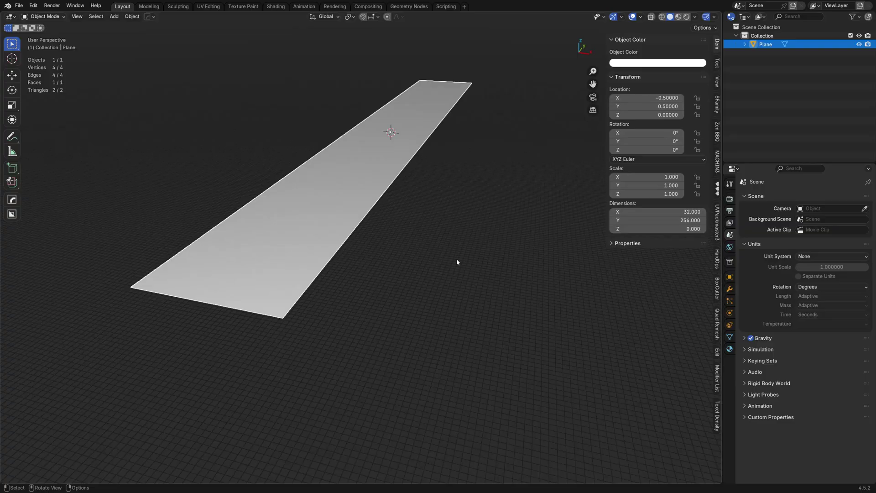
Switch to the top view and set the transform snap target to Grid.
middle_click_drag(487, 234, 513, 233)
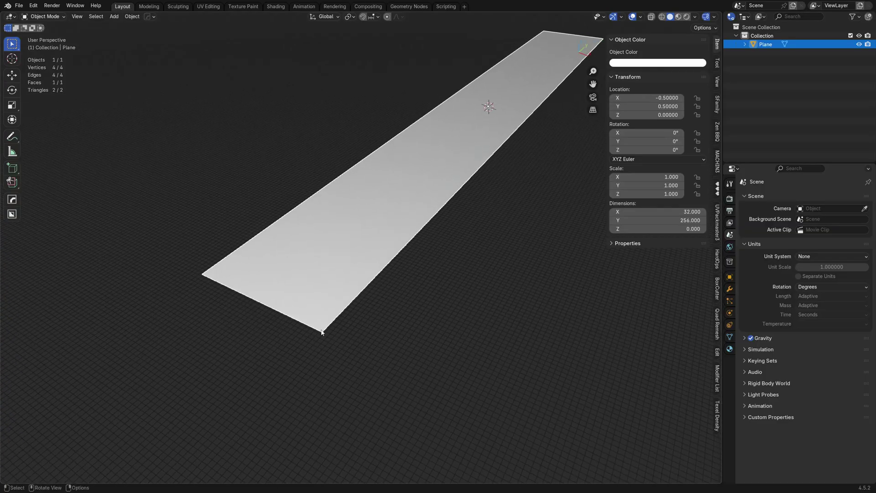
middle_click_drag(376, 314, 276, 415, "alt")
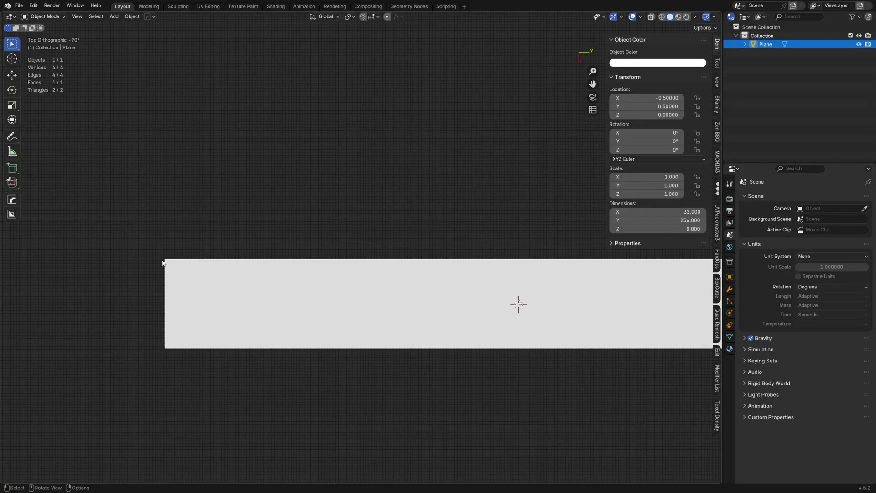
middle_click_drag(508, 199, 405, 172, "shift")
left_click(373, 17)
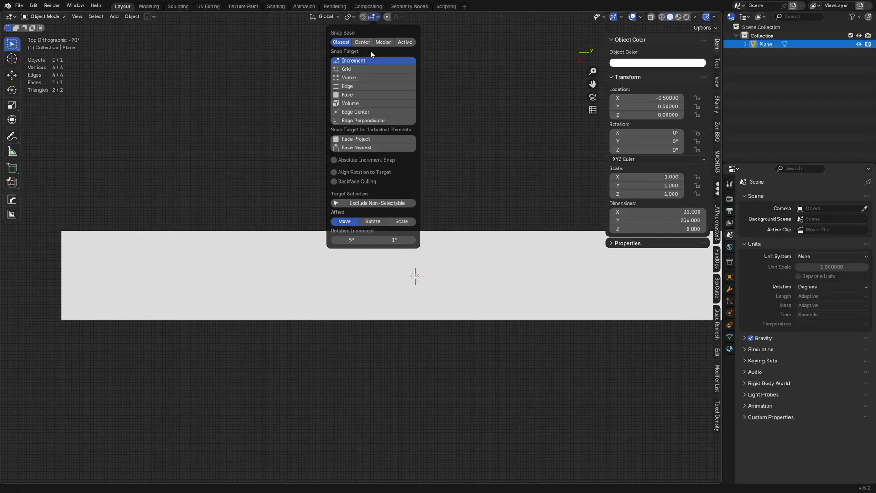
left_click(352, 70)
Move the plane with grid snapping to X -6, Y -110 and on to X -15, Y -92.
middle_click_drag(153, 300, 410, 312, "shift")
scroll(302, 276, "up", 5)
key("g")
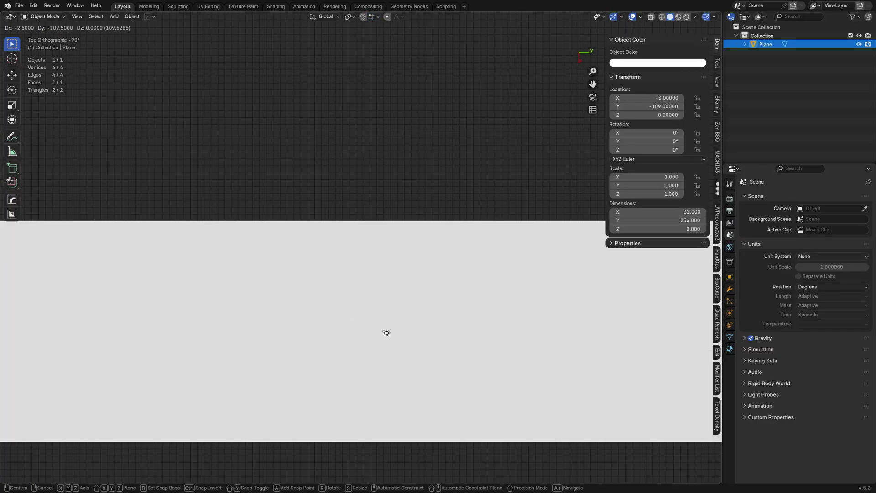
left_click(375, 313)
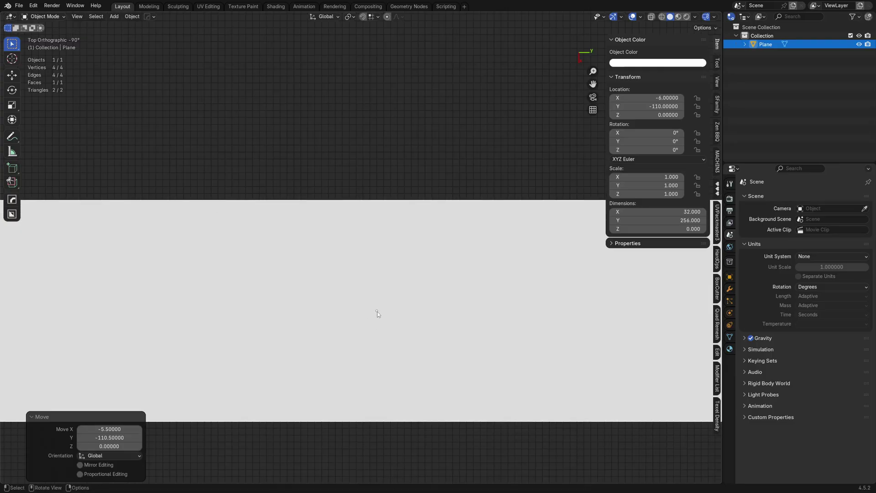
key("g")
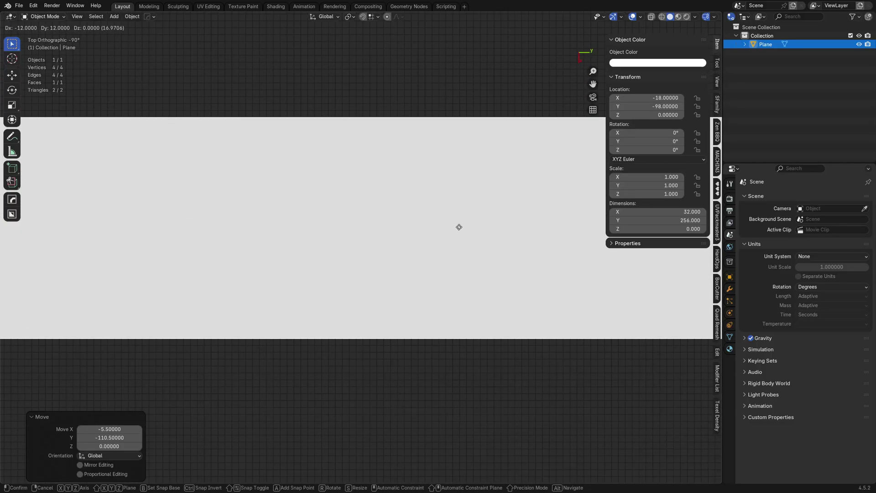
left_click(471, 253)
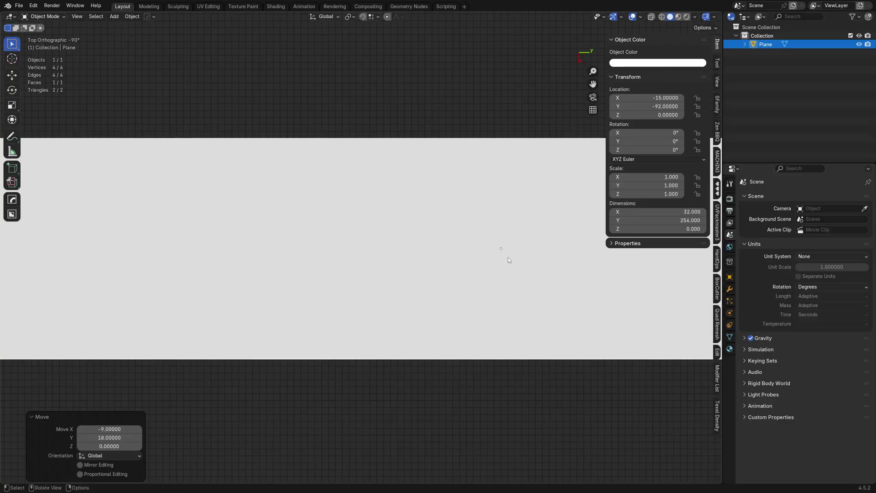
Move the plane back to the world origin with grid snapping.
scroll(474, 254, "down", 8)
key("g")
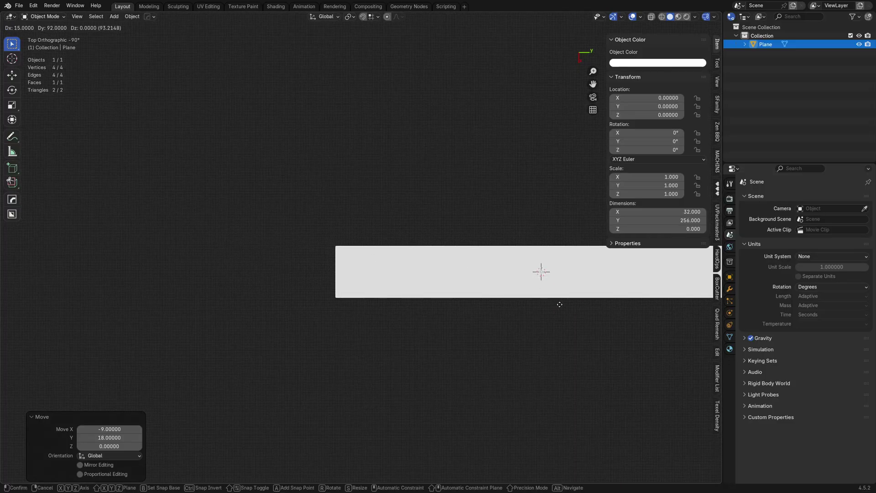
middle_click_drag(327, 303, 415, 284, "alt")
Move the plane to X 1, Y -2 with the Z axis locked, snapping to the grid.
key("shift+z")
right_click(539, 31)
key("g")
key("shift+z")
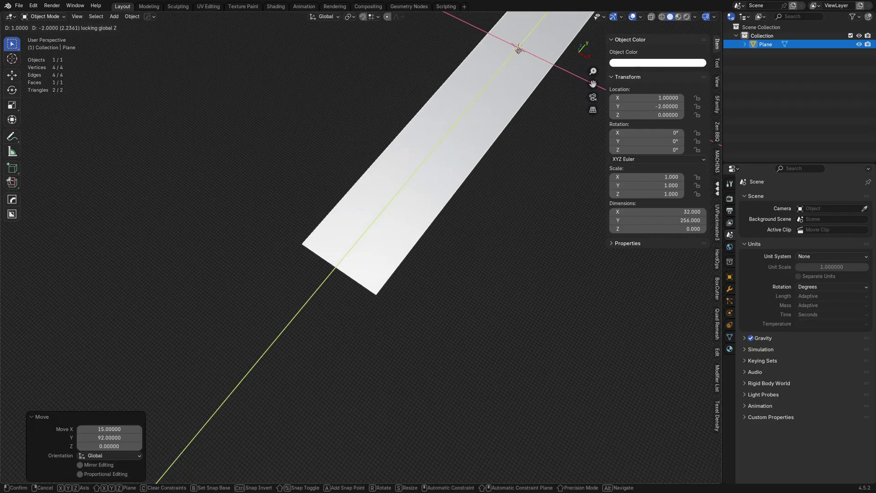
left_click(518, 50)
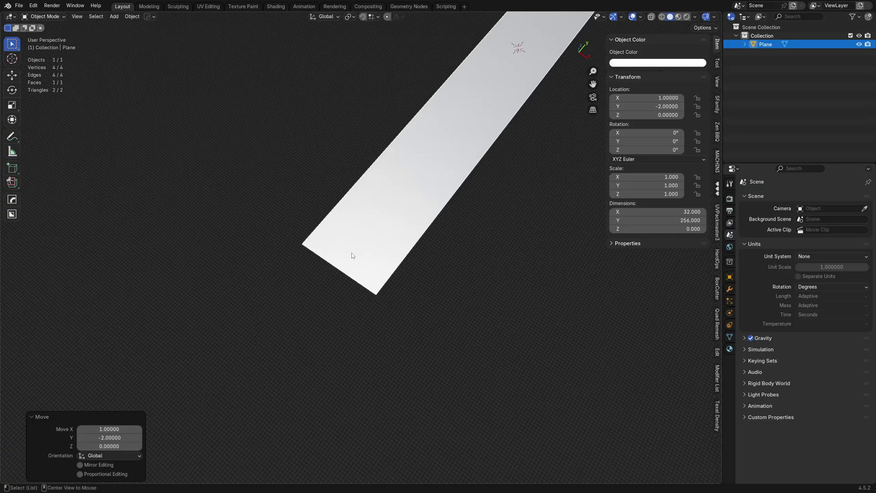
middle_click_drag(352, 256, 379, 331)
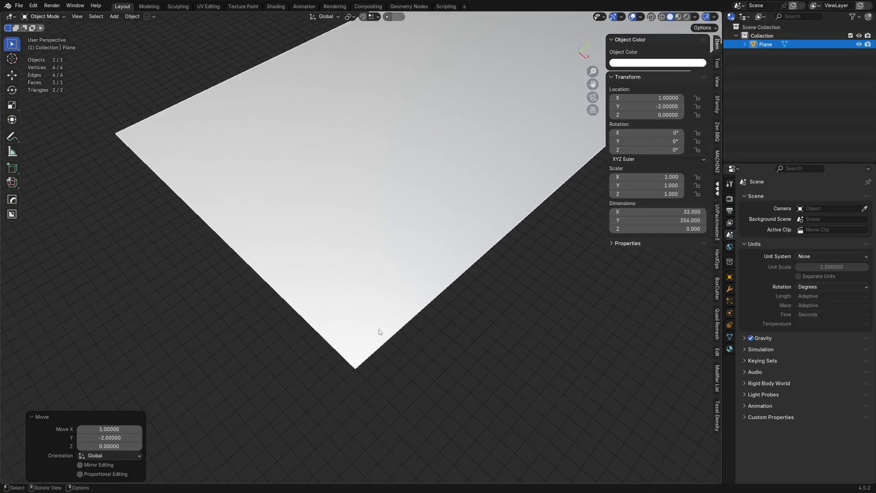
Set the UV editor's grid overlay to Pixel in the UV Editing workspace and return to the Layout workspace.
left_click(206, 6)
scroll(314, 18, "down", 3)
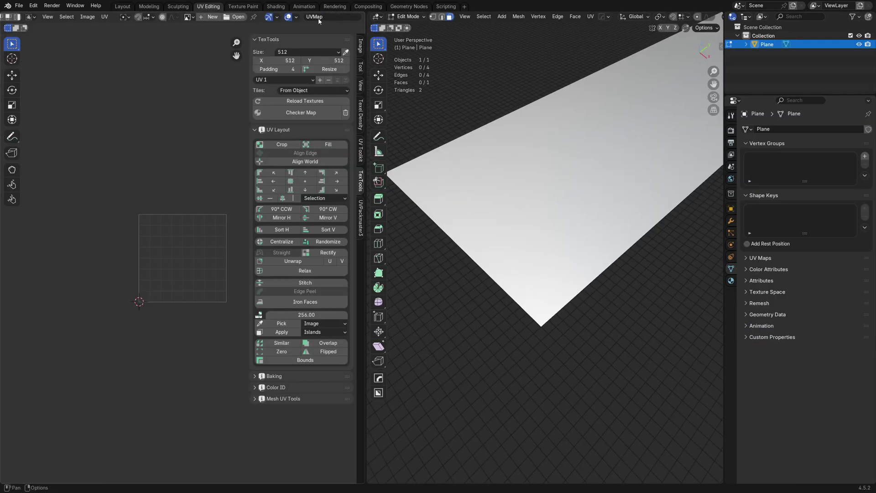
left_click(296, 17)
left_click(333, 52)
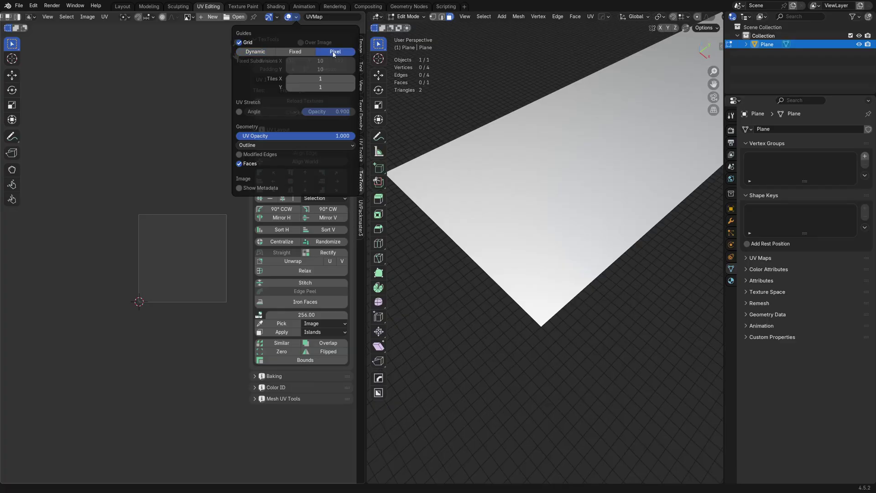
left_click(122, 6)
Set the plane's X dimension to 128 and apply its scale.
middle_click_drag(461, 192, 461, 196, "ctrl")
scroll(460, 196, "down", 8)
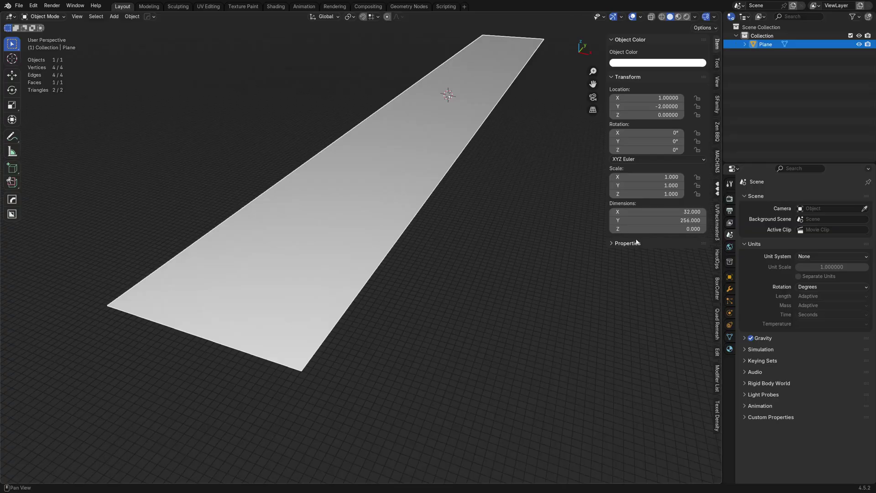
left_click(681, 212)
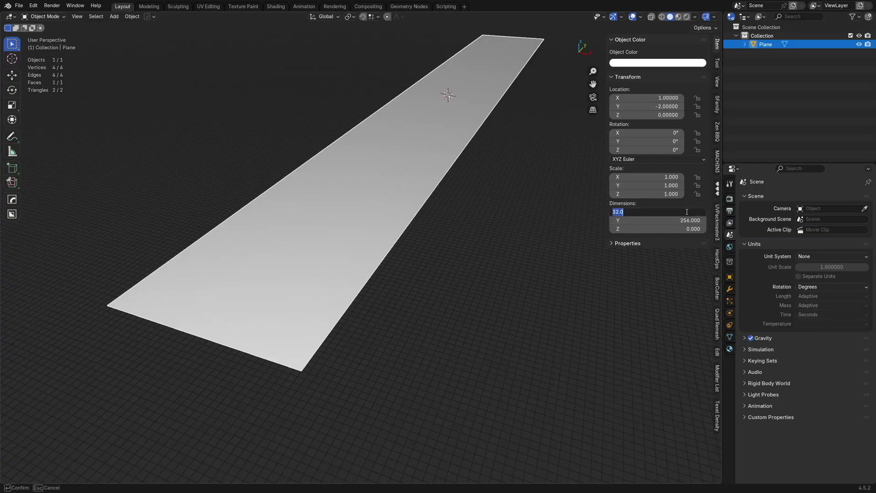
type("128")
key("Return")
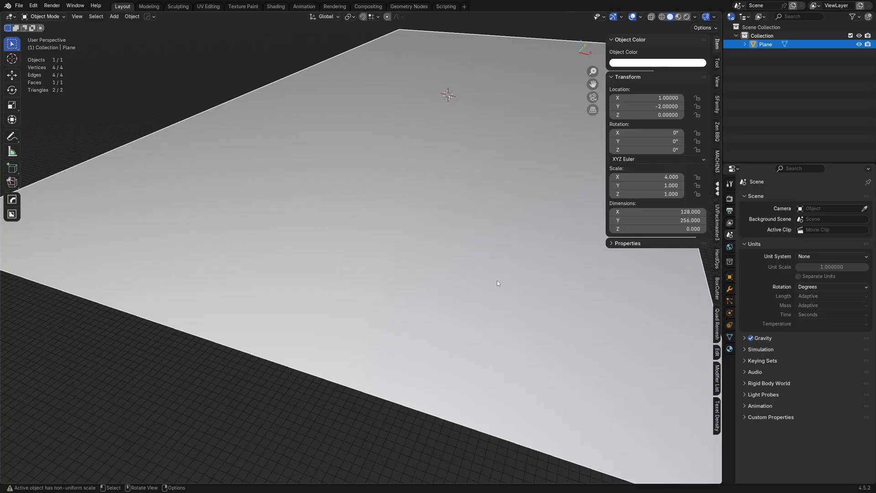
key("ctrl+a")
left_click(455, 241)
scroll(438, 242, "down", 5)
Select the plane's long edge on the negative X side in Edit Mode and set the viewport grid scale to 128.
key("Tab")
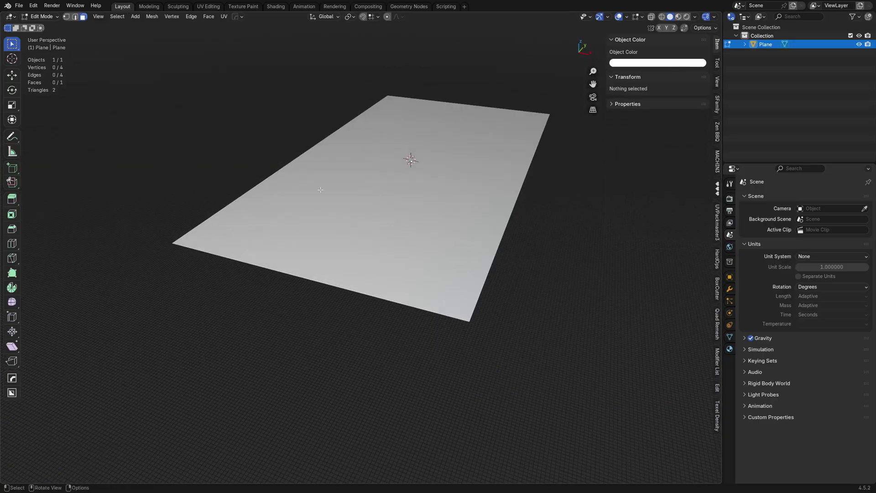
middle_click_drag(305, 187, 386, 236, "shift")
middle_click_drag(385, 236, 392, 231)
key("Tab")
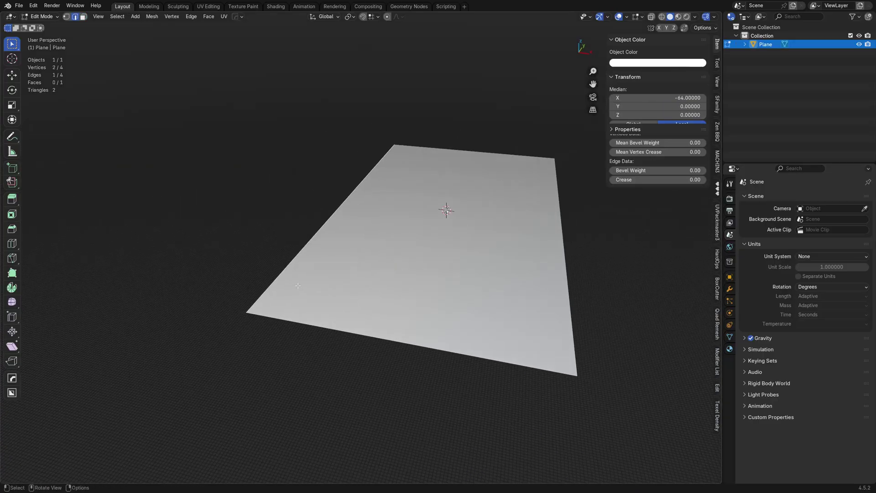
middle_click_drag(298, 285, 399, 320, "shift")
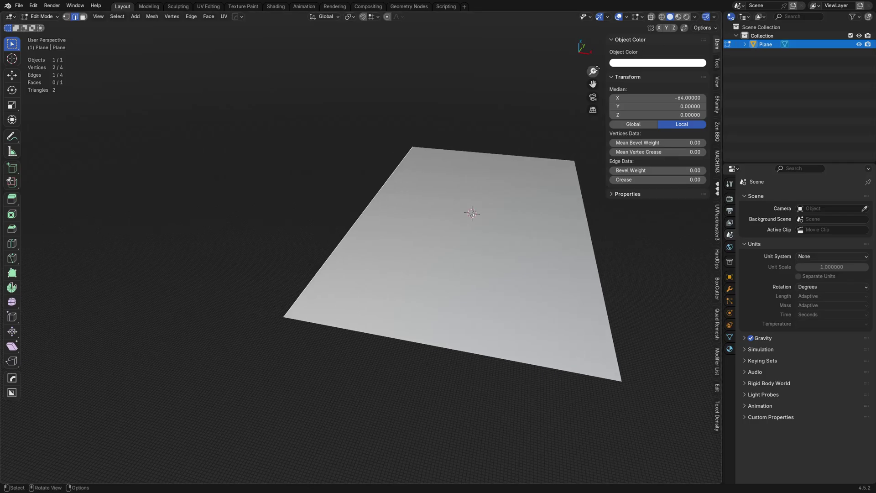
left_click(627, 17)
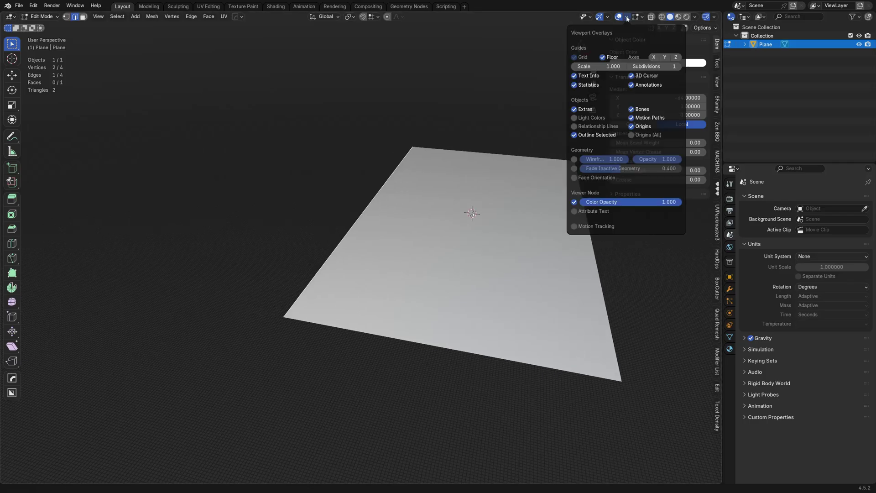
left_click(615, 66)
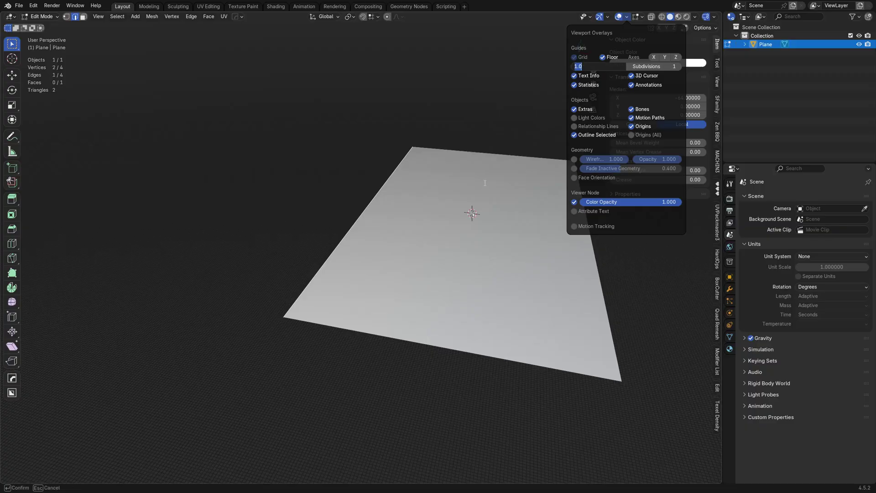
type("128")
key("Return")
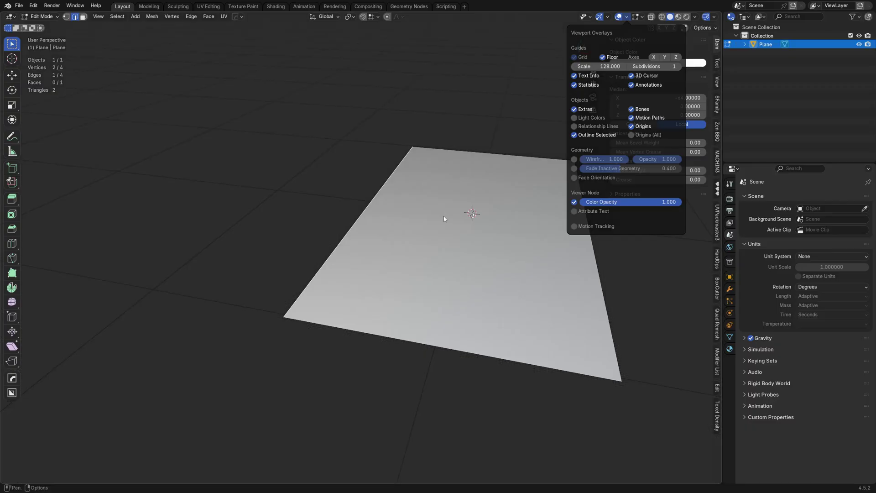
Return to Object Mode and move the plane to the world origin in the top view with grid snapping.
middle_click_drag(433, 246, 365, 287)
scroll(363, 253, "down", 5)
middle_click_drag(363, 253, 413, 287)
key("Tab")
left_click(446, 258)
key("g")
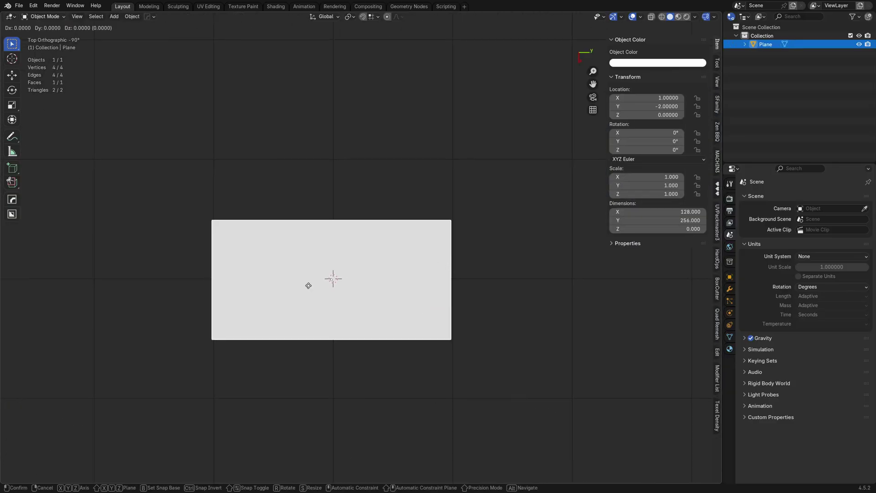
left_click(319, 284, "ctrl")
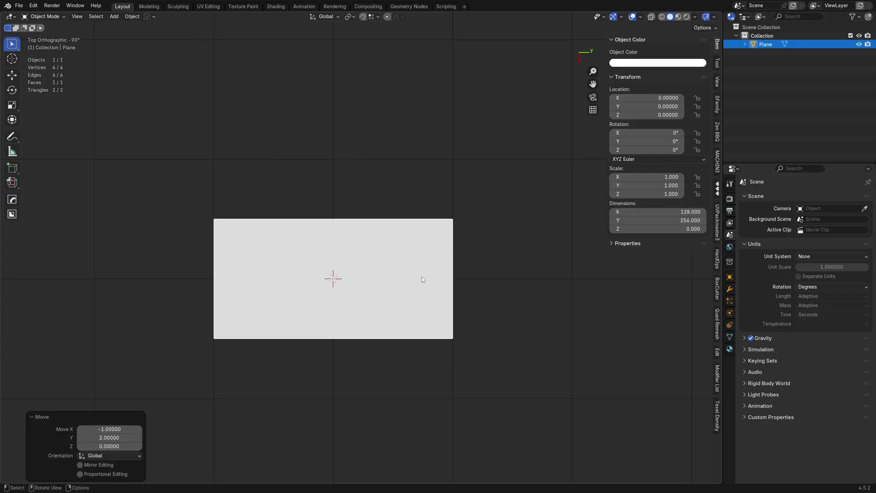
key("ctrl+z")
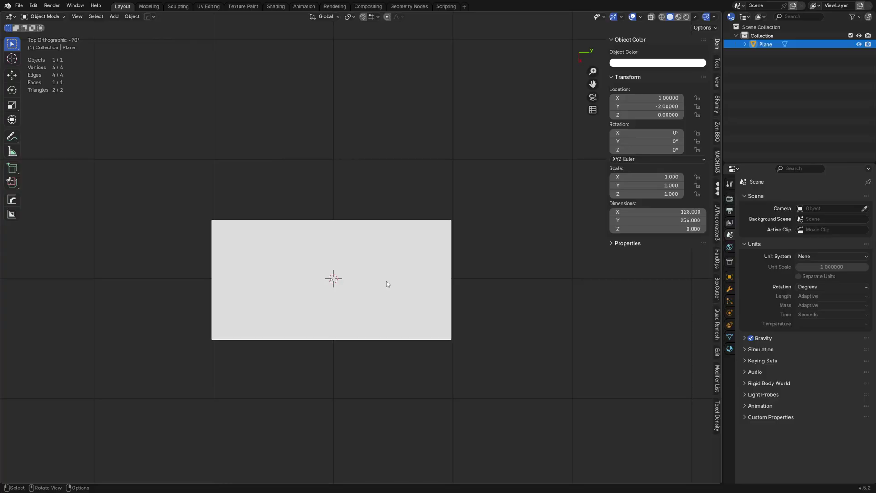
key("g")
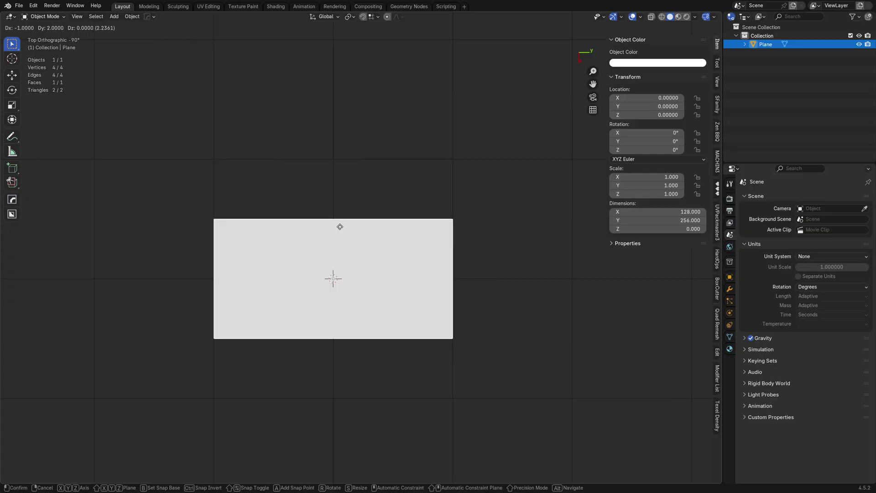
left_click(340, 228)
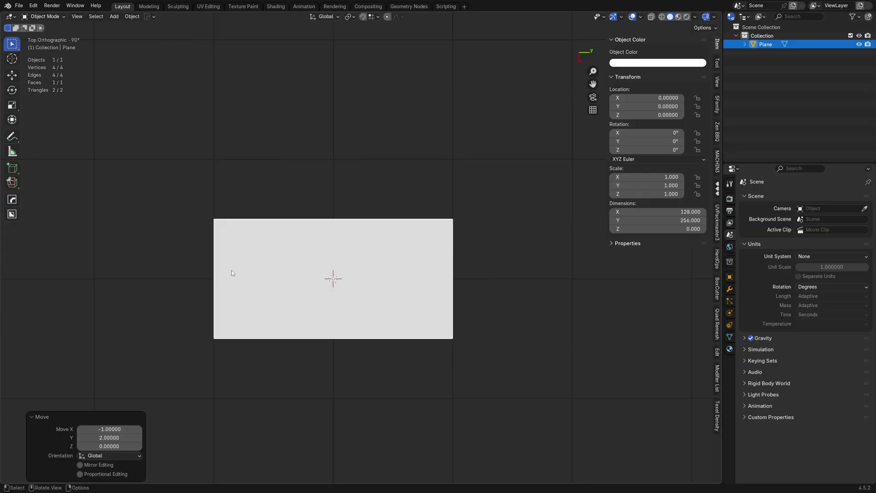
Set the viewport grid scale to 64 and snap the plane to X -64, Y 0.
left_click(641, 16)
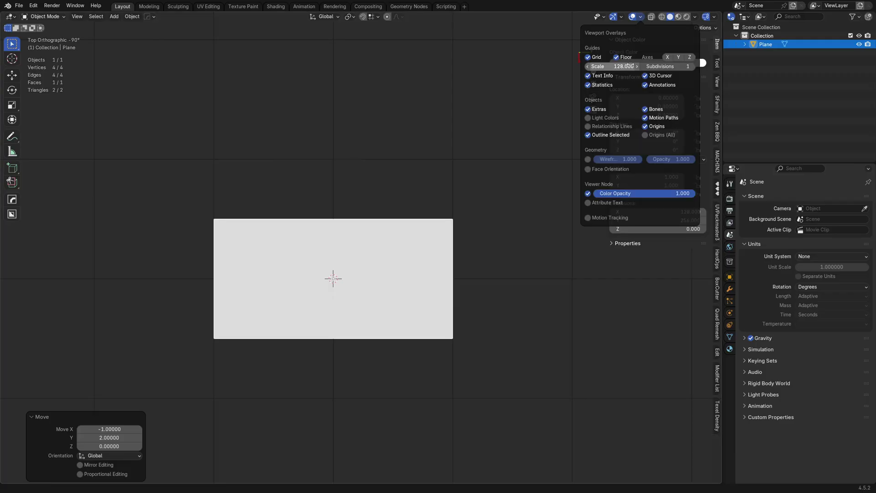
left_click(623, 67)
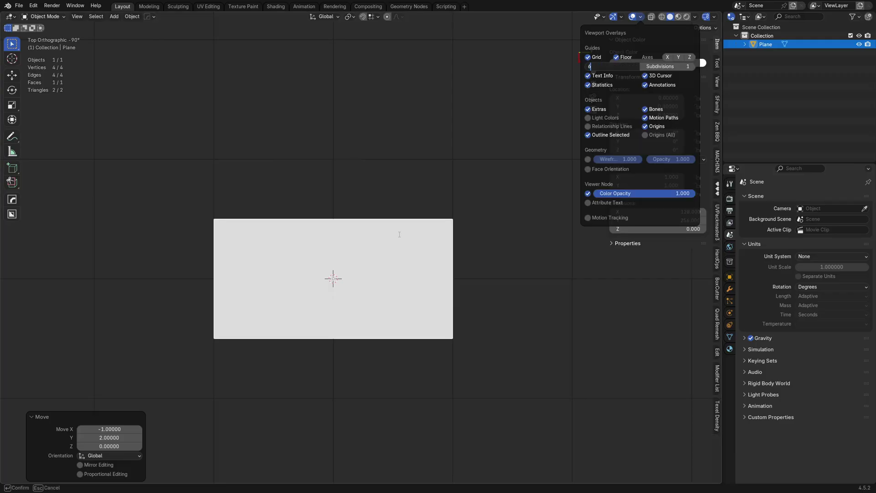
key("Return")
key("g")
left_click(362, 222, "ctrl")
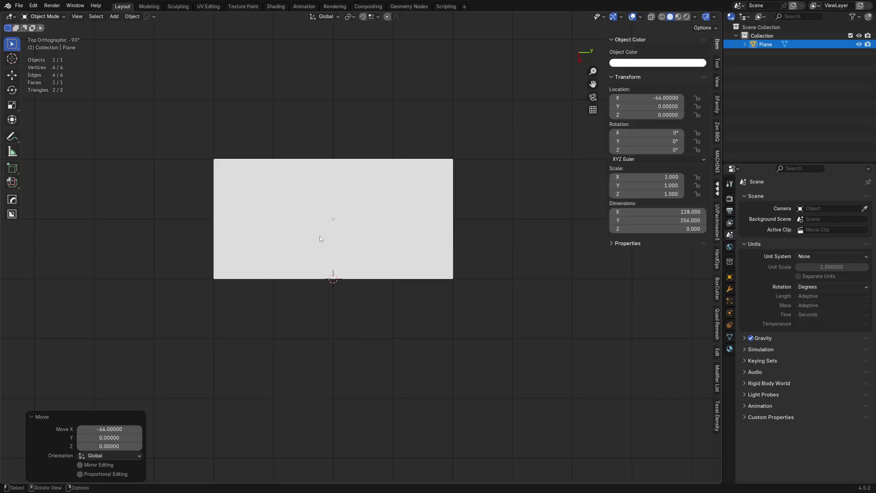
Set the viewport grid scale to 8.
left_click(641, 18)
left_click(611, 67)
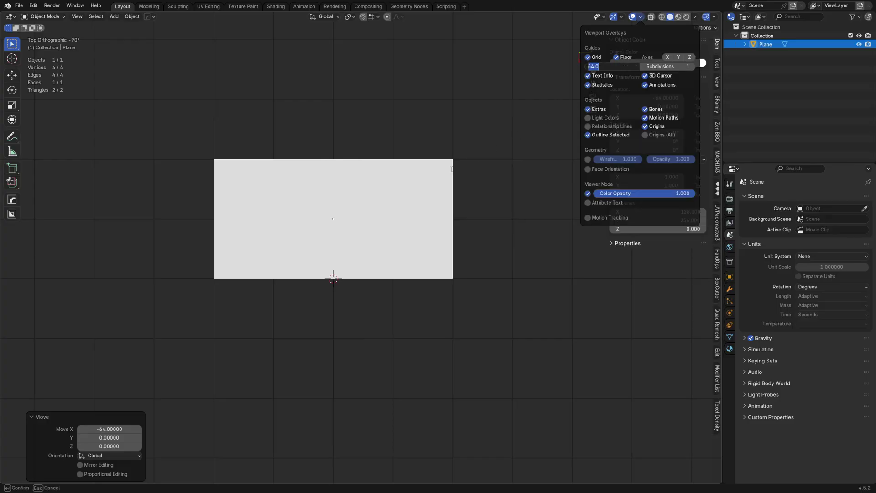
type("8")
key("Return")
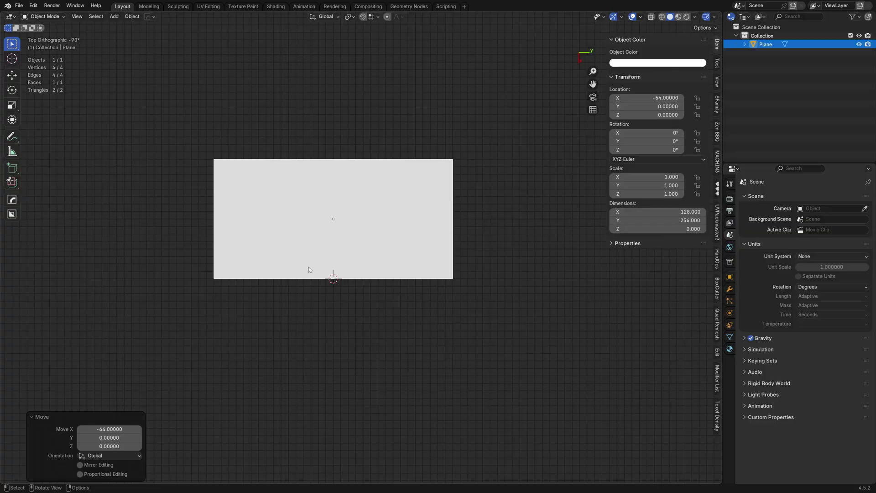
In Edit Mode, extrude the plane's long edge on the negative X side 40 units up along Z with grid snapping.
middle_click_drag(317, 259, 369, 282)
scroll(368, 281, "up", 1)
middle_click_drag(300, 302, 350, 283, "shift")
key("Tab")
left_click(350, 330)
left_click(289, 265)
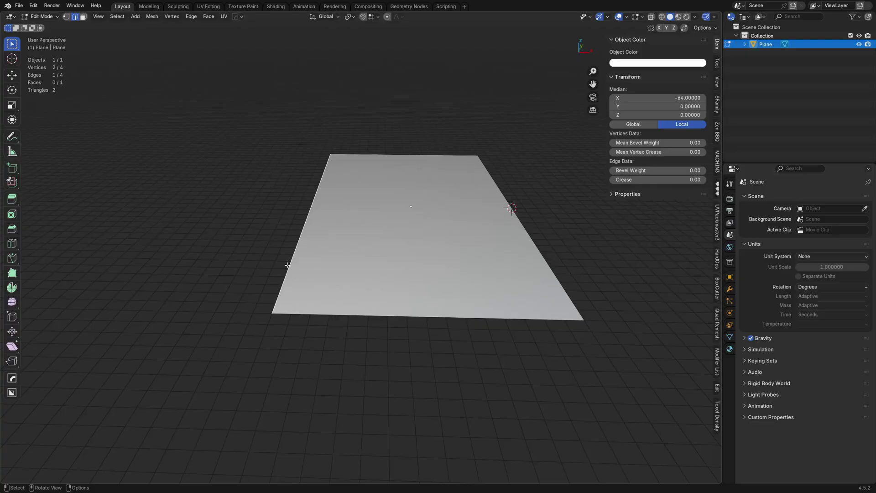
key("e")
key("z")
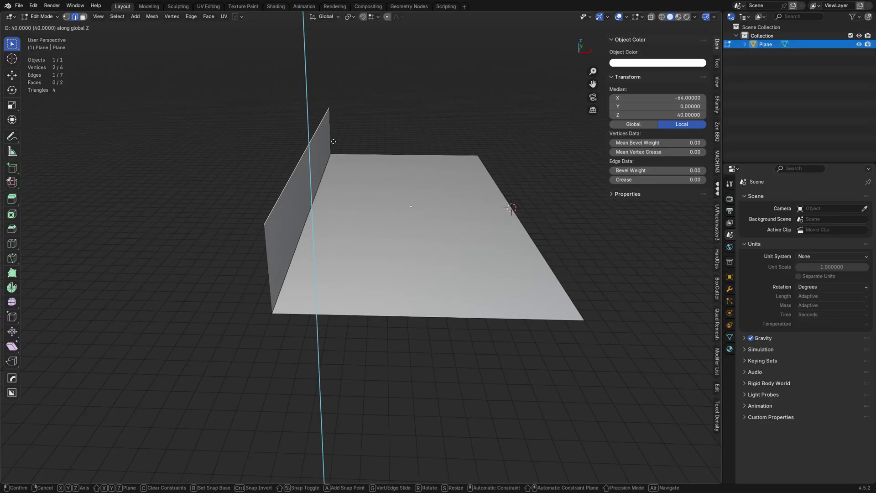
key("Return")
Lower the extruded edge along Z to leave a low riser along the floor.
key("KP_1")
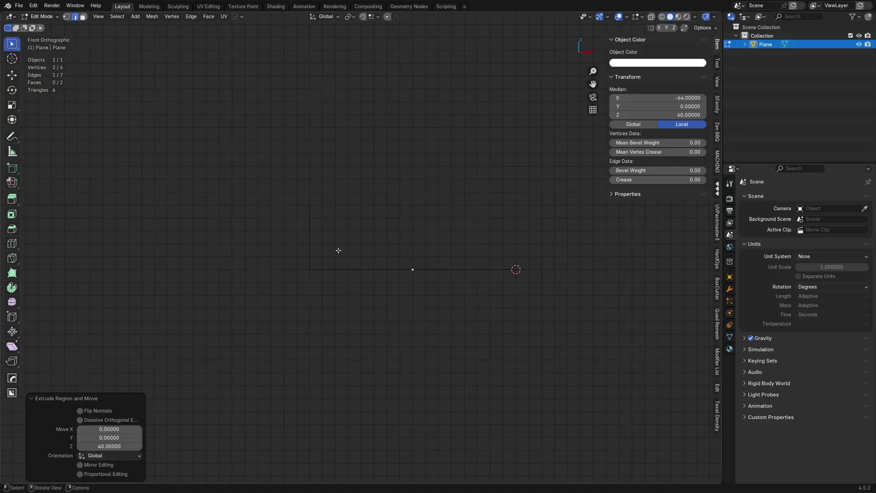
middle_click_drag(388, 207, 310, 249)
key("g")
key("z")
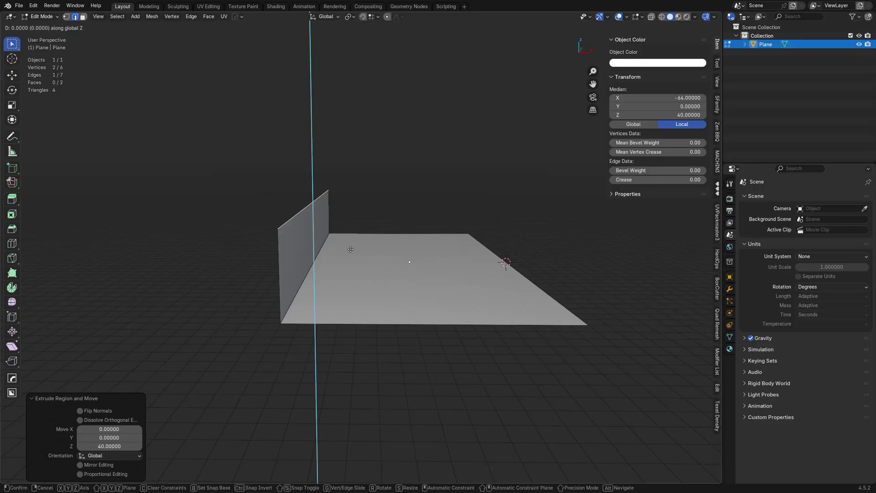
left_click(352, 246)
Extrude the riser's upper edge into a slope reaching X -80 in the front view, and extrude a wall 80 units up from it.
key("KP_1")
key("e")
left_click(284, 234)
key("e")
left_click(294, 156)
middle_click_drag(293, 156, 334, 256)
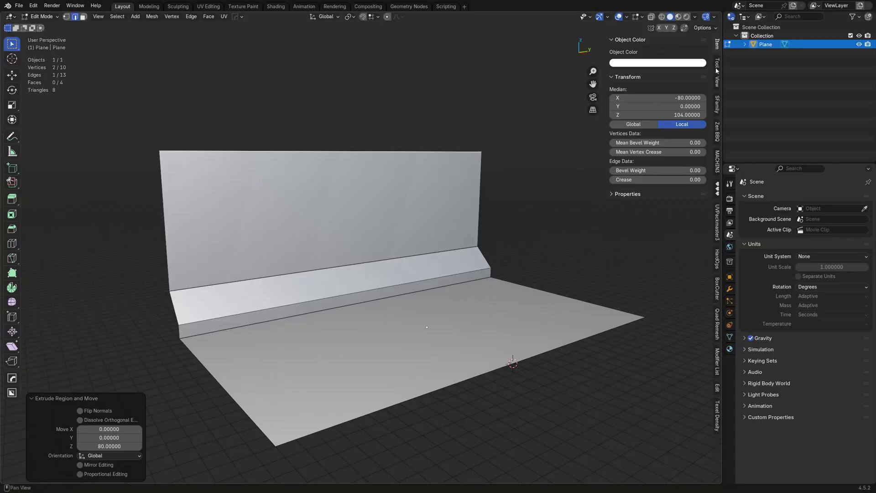
Turn off Cavity in the viewport shading options.
left_click(694, 17)
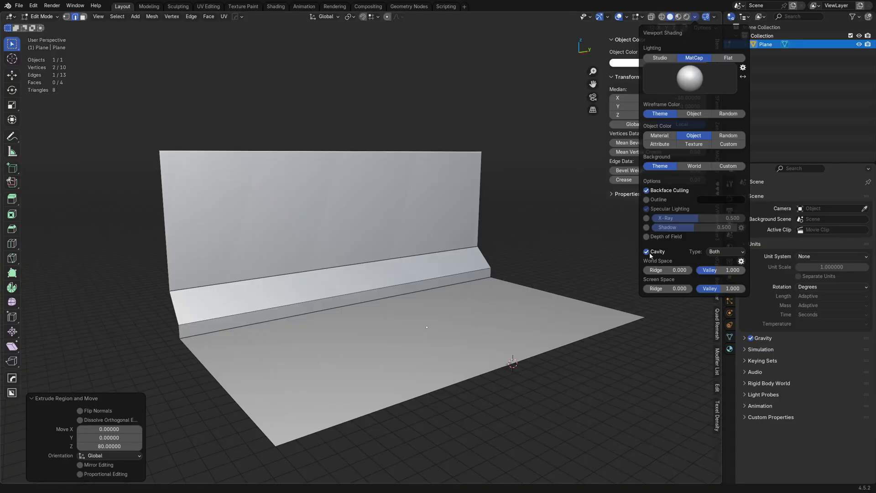
left_click(741, 262)
left_click_drag(753, 286, 742, 281)
left_click(647, 252)
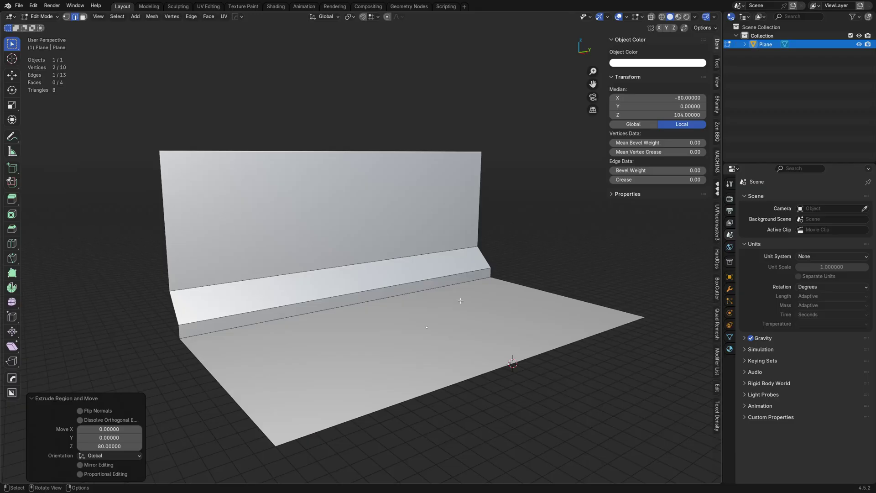
Return to Object Mode, switch the scene's unit system to Metric and restore it to None.
key("Tab")
left_click(463, 258)
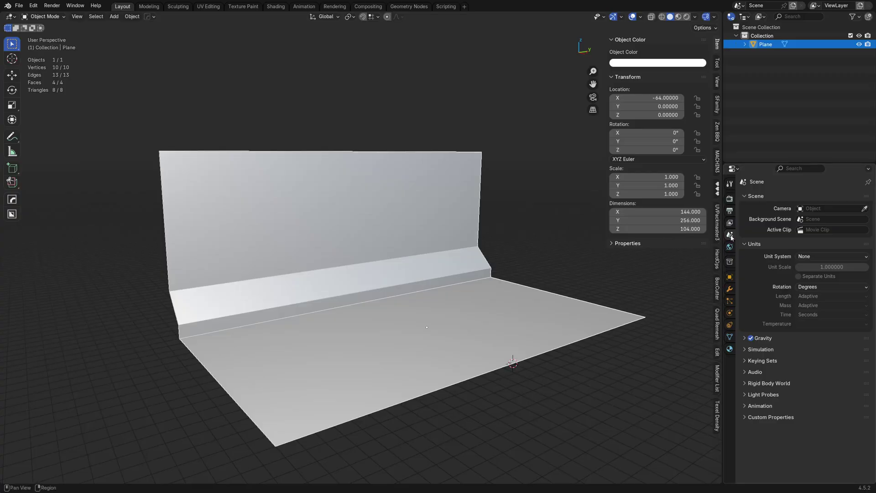
left_click(805, 258)
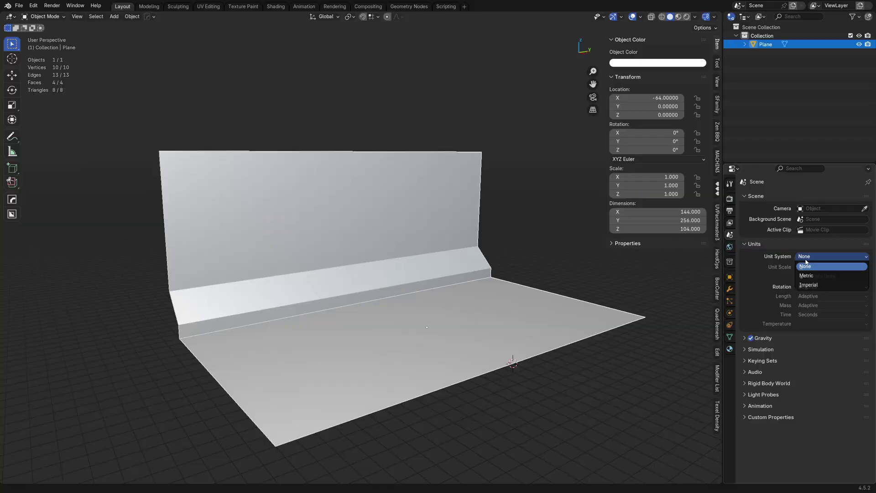
left_click(815, 276)
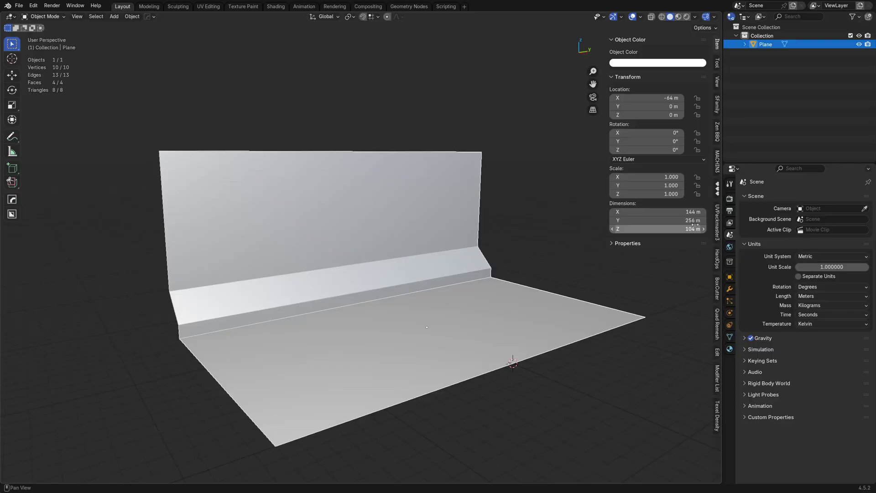
left_click(817, 256)
left_click(815, 266)
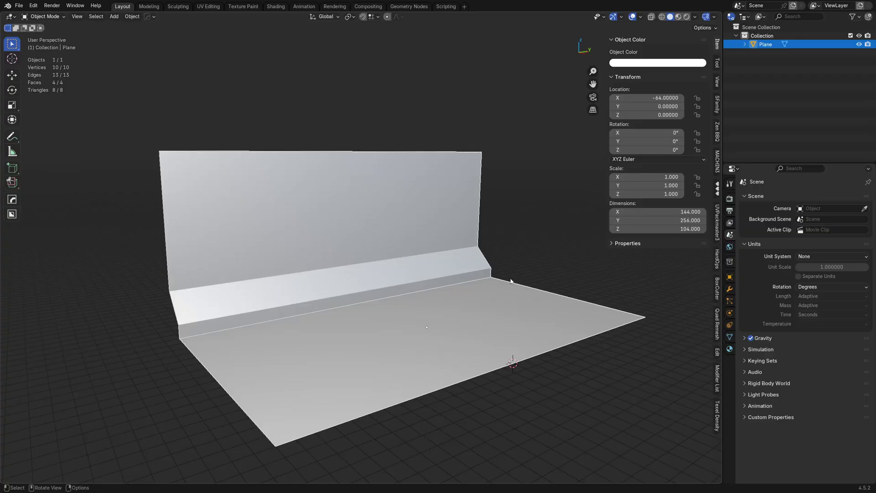
In Edit Mode, add two horizontal loop cuts near the wall's upper edge.
middle_click_drag(383, 305, 428, 306)
key("Tab")
left_click(489, 305)
middle_click_drag(371, 264, 399, 262)
key("ctrl+r")
left_click(210, 210)
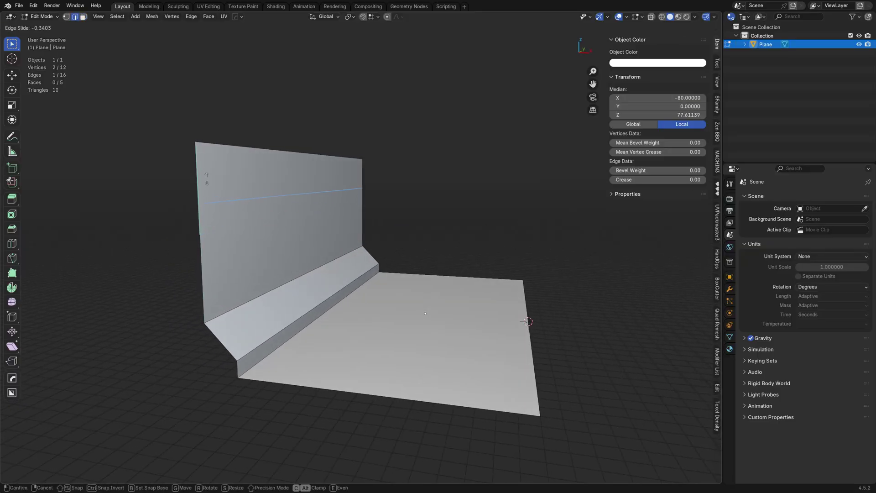
left_click(209, 155)
Select the wall's uppermost face and move it forward along X to X -72.
key("3")
left_click(242, 163)
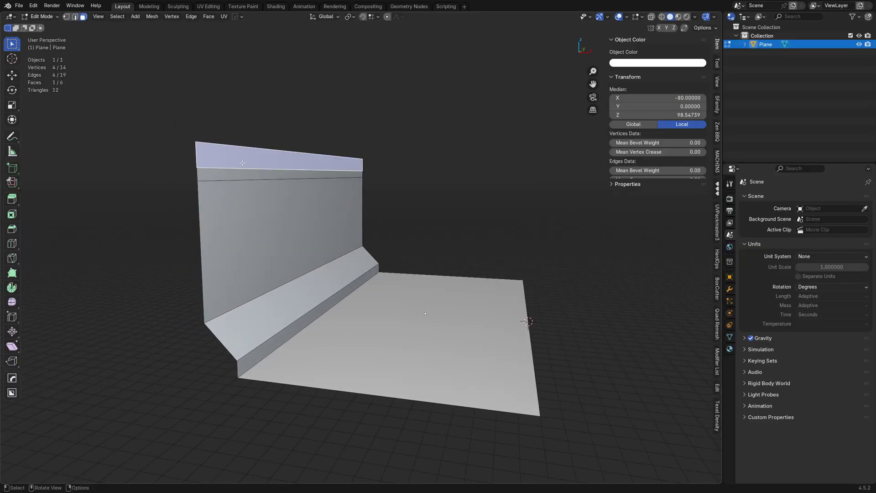
type("gyx-48")
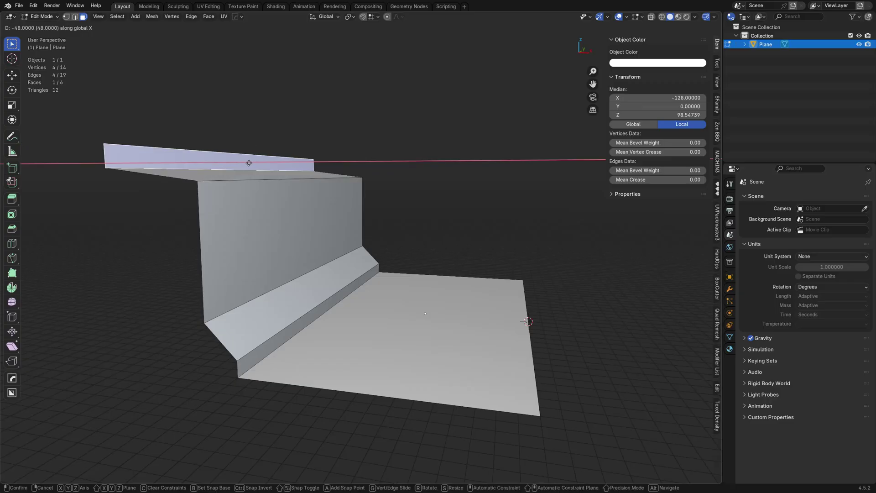
left_click(318, 169)
Snap the wall's upper edge and the overhanging strip's lower edge to Z 88, making the ledge horizontal.
left_click(259, 180)
key("g")
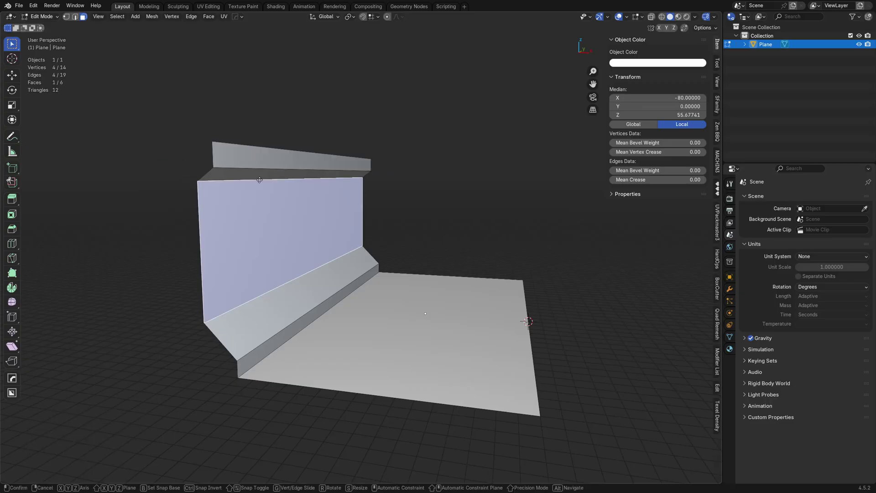
key("2")
left_click(259, 179)
key("g")
key("z")
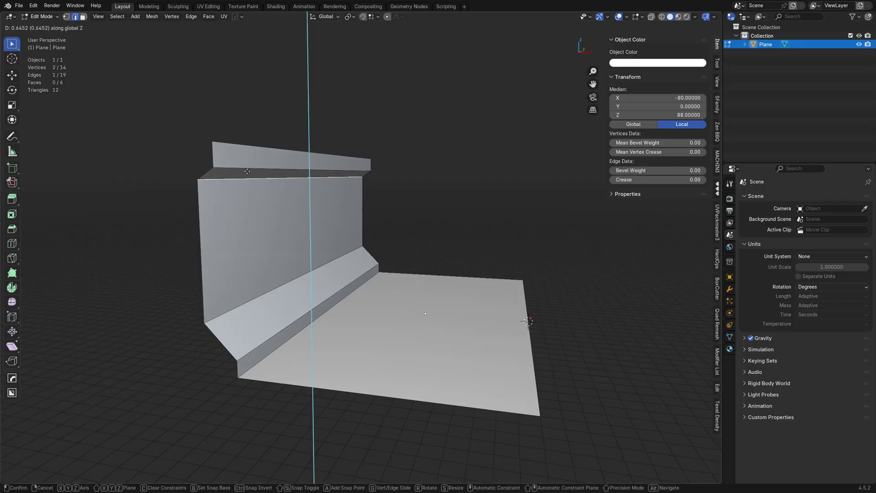
left_click(249, 180, "ctrl")
left_click(248, 169)
key("g")
key("z")
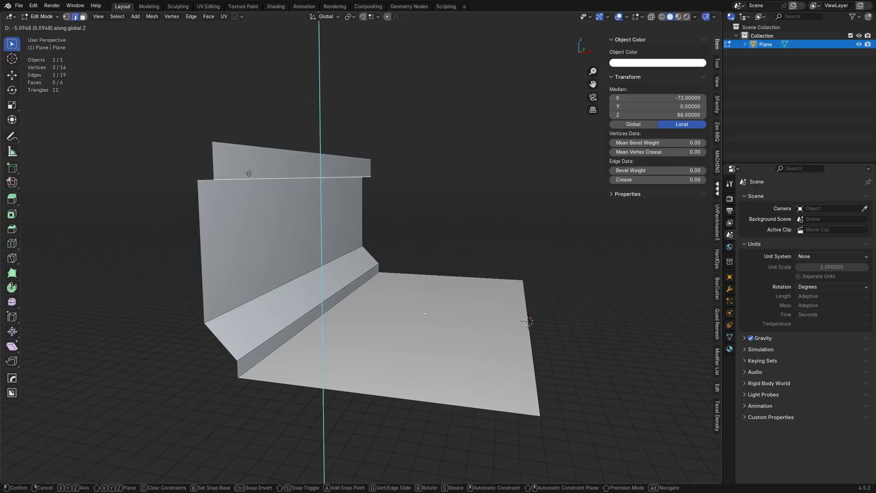
left_click(249, 175, "ctrl")
Bevel the lower front edge of the overhanging strip with one segment and a width of about 2.8.
middle_click_drag(283, 202, 318, 184)
scroll(332, 191, "up", 2)
key("ctrl+b")
left_click(351, 212)
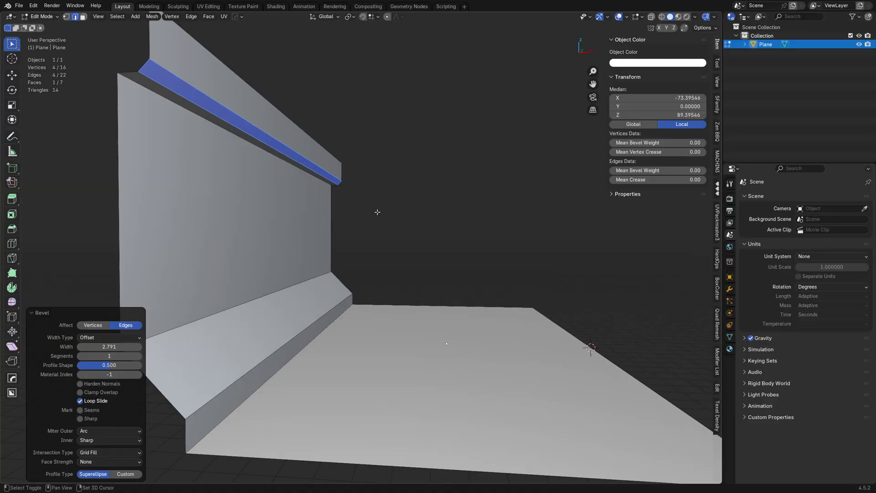
Set the viewport grid scale to 4, return to Object Mode and deselect the mesh.
middle_click_drag(352, 213, 456, 267, "shift")
left_click(626, 16)
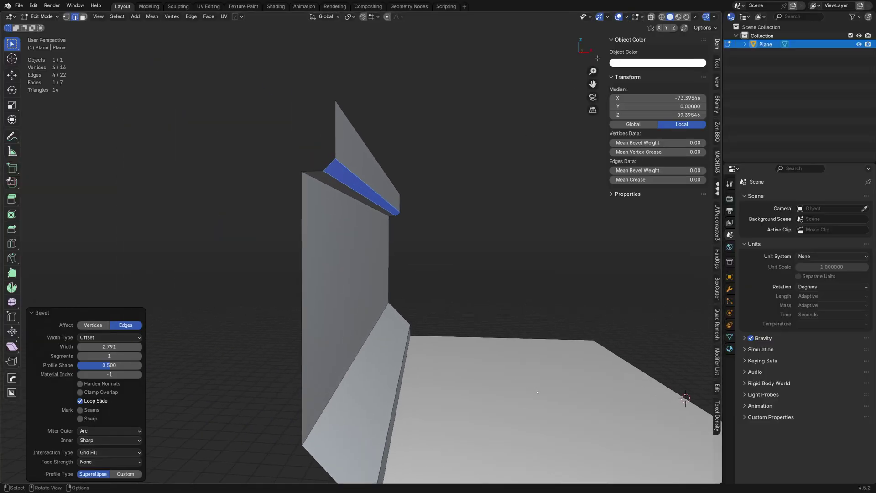
left_click(627, 17)
double_click(593, 66)
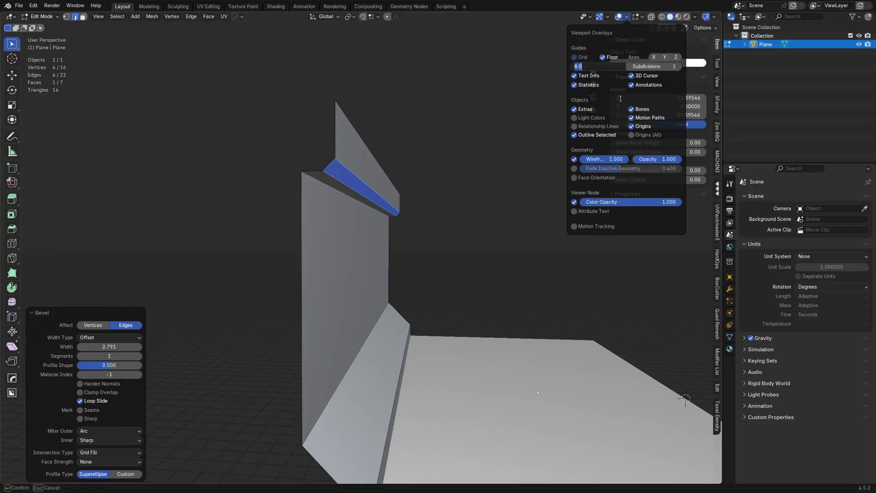
type("4")
key("Return")
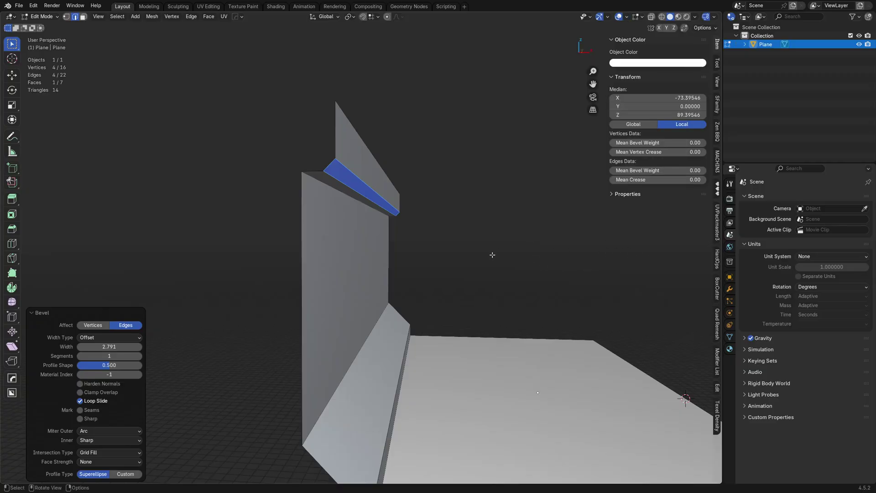
key("Tab")
left_click(499, 230)
left_click(497, 228)
scroll(495, 246, "down", 3)
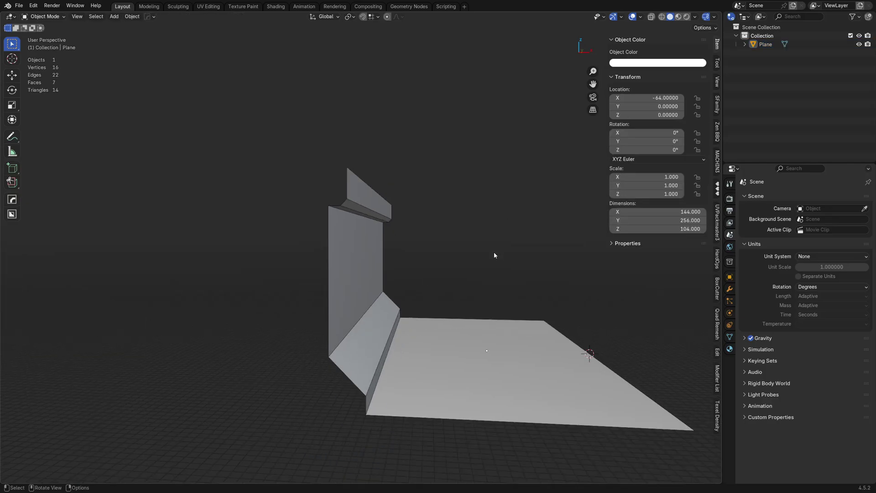
In Edit Mode, add a centred loop cut across the floor and wall profile and bevel it into two widely spaced loops.
middle_click_drag(494, 256, 329, 304)
left_click(388, 270)
key("Tab")
left_click(452, 276)
key("ctrl+r")
left_click(381, 302)
right_click(382, 302)
key("ctrl+b")
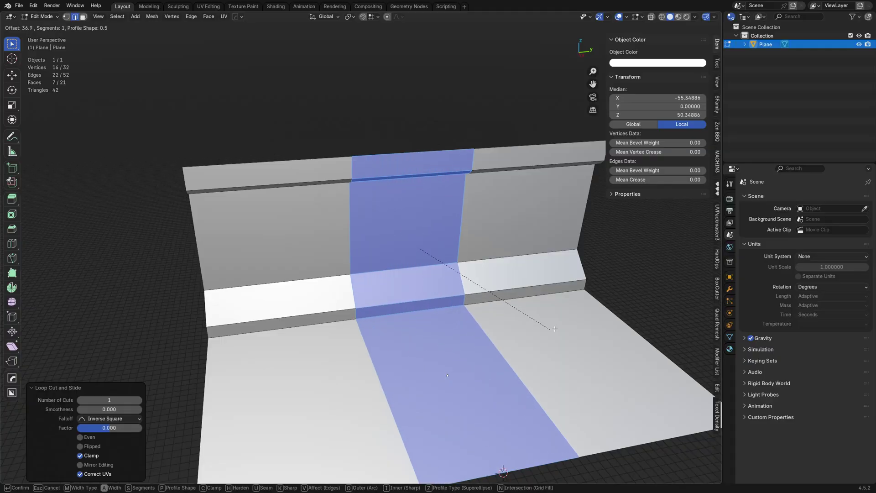
left_click(611, 328)
Select the edge loop on the negative Y side and move it inward along Y with grid snapping.
key("Tab")
left_click(477, 387)
left_click(301, 286, "alt")
key("g")
key("y")
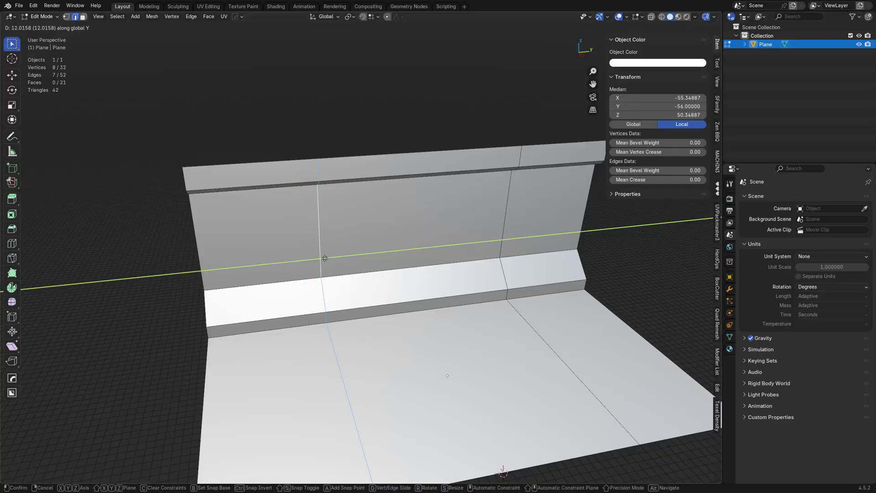
left_click(314, 259)
Symmetrize the whole mesh across Y from negative to positive and dissolve the resulting centre edge loop.
key("a")
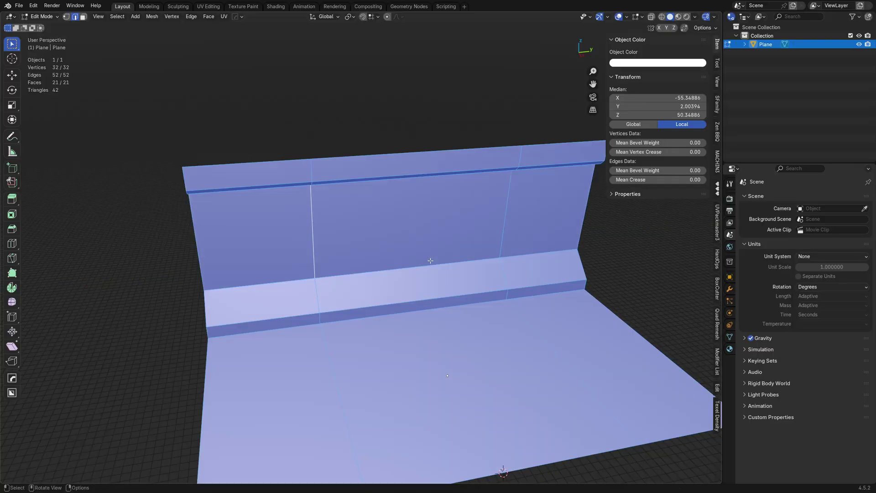
key("alt+x")
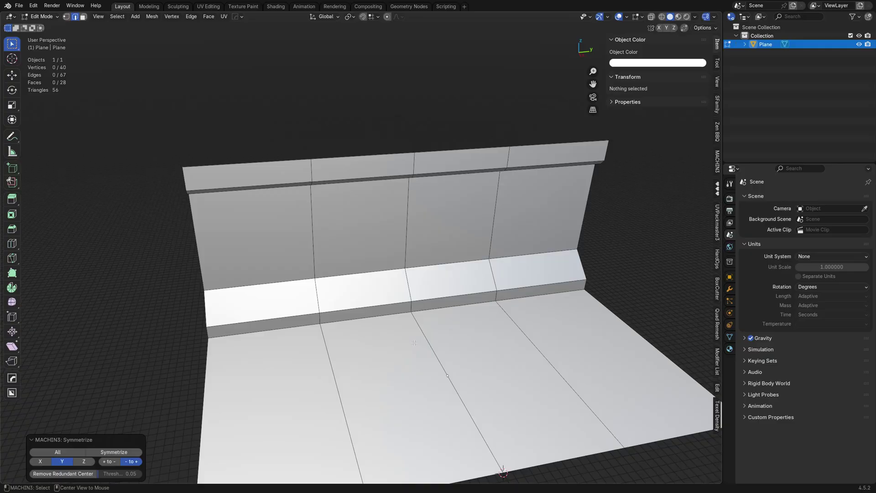
key("a")
key("alt+a")
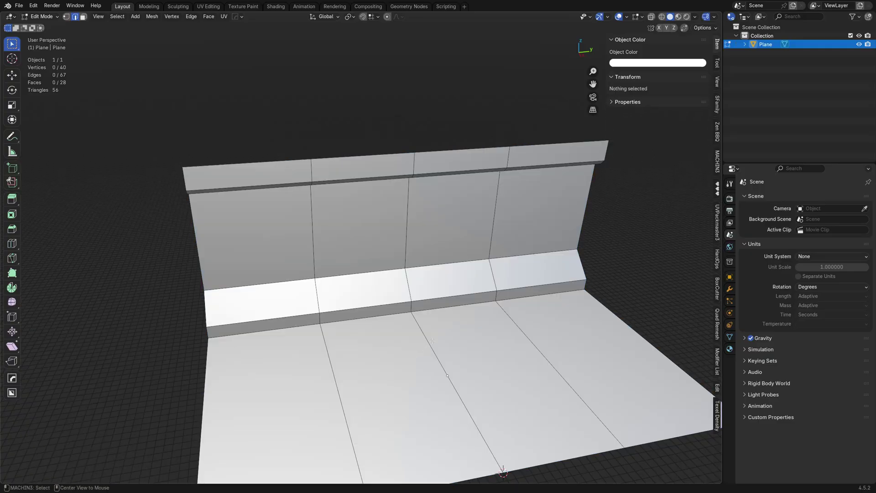
left_click(432, 350, "alt")
key("ctrl+x")
Add a loop cut through the middle section and bevel it into two closely spaced inner loops.
middle_click_drag(412, 365, 328, 286, "shift")
middle_click_drag(327, 287, 367, 281)
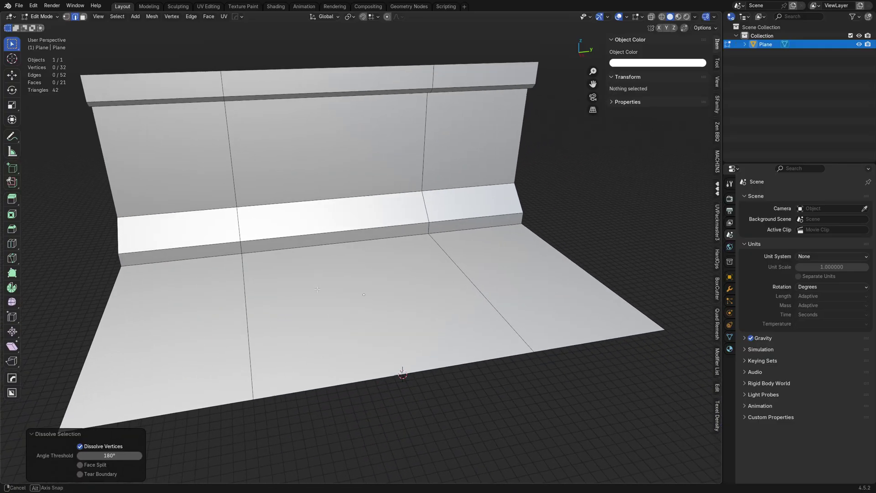
mouse_move(368, 281)
middle_mouse_down("ctrl")
mouse_move(362, 258)
mouse_move(363, 288)
middle_mouse_up("ctrl")
key("ctrl+r")
left_click(334, 267)
right_click(334, 267)
key("ctrl+b")
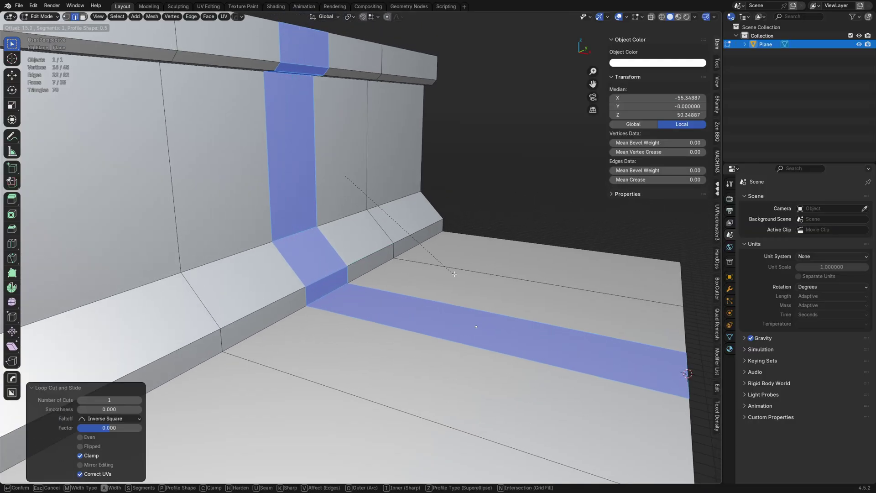
left_click(411, 295)
Select the inner edge loop on the negative Y side and snap it to Y -20.
key("Tab")
left_click(411, 343)
middle_click_drag(410, 337, 306, 328)
left_click(318, 324, "alt")
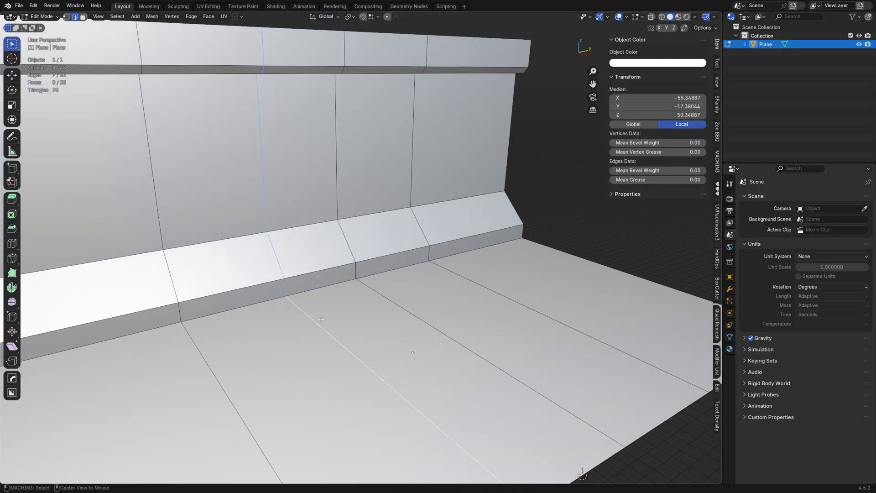
key("g")
key("y")
left_click(301, 308)
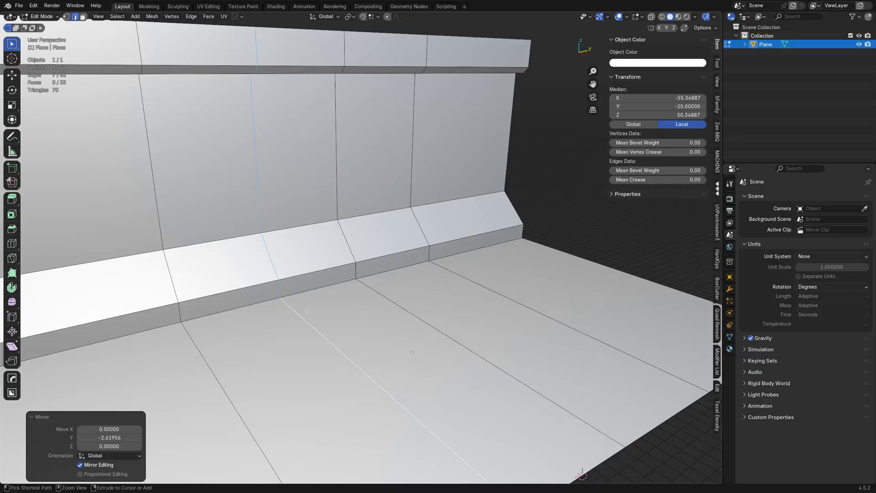
Mirror the inner loop's position to the positive Y side with Symmetrize and dissolve the extra centre loop.
key("a")
key("alt+x")
key("Tab")
left_click(371, 333)
left_click(371, 334, "alt")
key("ctrl+x")
Add a horizontal loop cut across the tall wall section without sliding it.
left_click(260, 146, "alt")
key("g")
key("g")
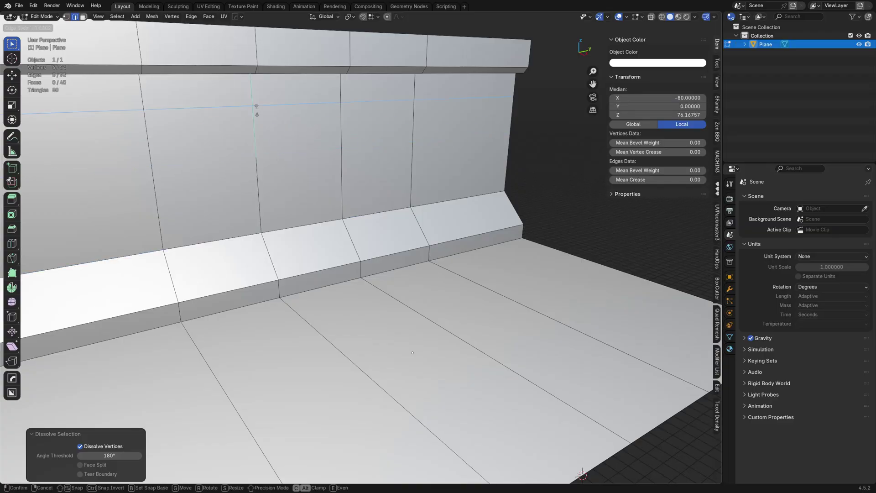
right_click(256, 111)
middle_click_drag(257, 137, 264, 142)
scroll(269, 192, "down", 4)
middle_click_drag(269, 223, 269, 199)
Move the wall's new horizontal loop 16 units up along Z to Z 72.
key("g")
key("z")
right_click(317, 178)
scroll(266, 201, "up", 3)
middle_click_drag(347, 204, 354, 207)
key("g")
key("z")
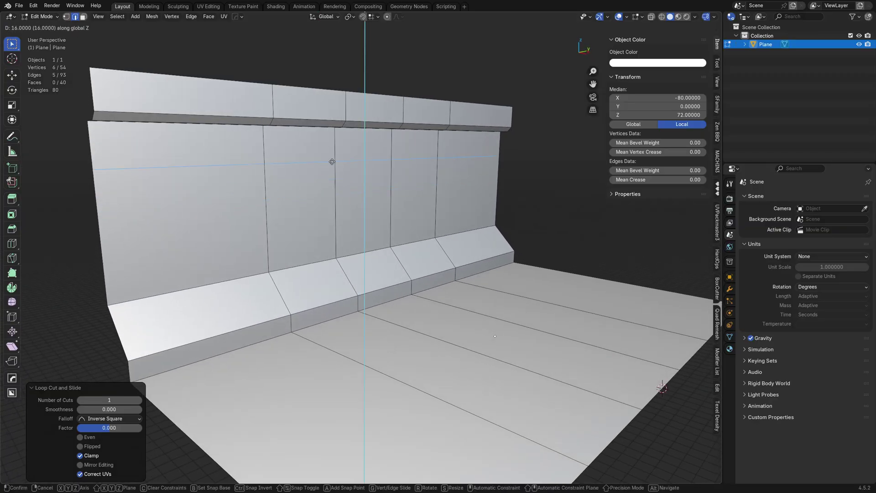
left_click(335, 158)
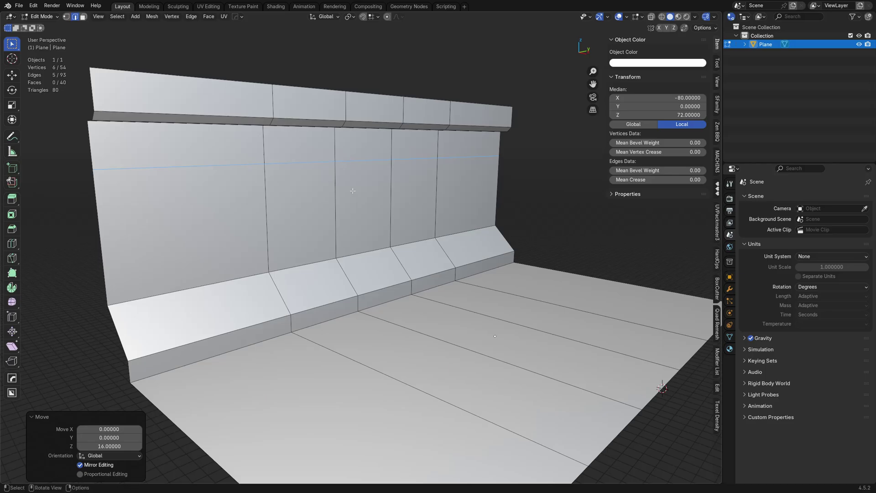
Extrude the central riser, slope and wall panel faces and align them to the wall plane, forming a doorway recess.
middle_click_drag(353, 191, 396, 282)
key("Tab")
left_click(433, 278)
left_click(391, 282)
left_click(387, 296, "shift")
left_click(367, 216, "shift")
key("e")
right_click(426, 266)
key("alt+a")
left_click(445, 314)
Select the whole mesh and merge its overlapping vertices by distance.
key("a")
key("m")
left_click(396, 283)
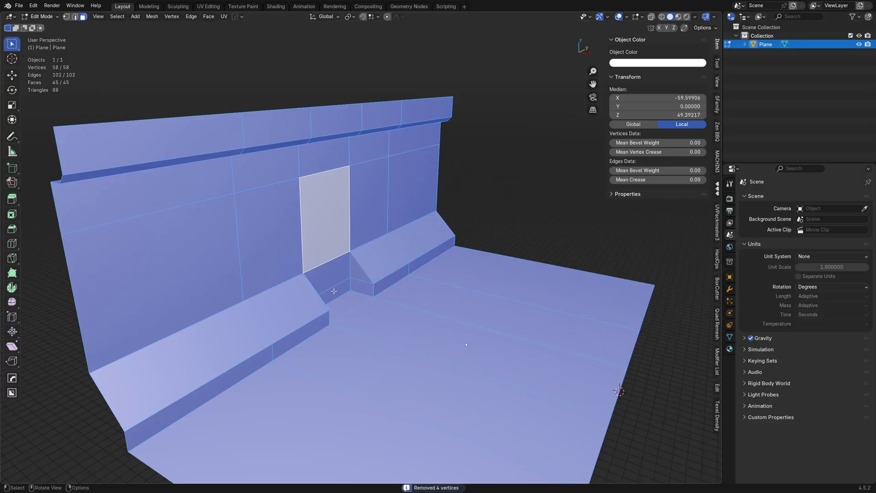
Extrude the three doorway recess faces about 5.3 units deeper along negative X.
left_click(333, 273)
left_click(333, 272, "shift")
left_click(321, 215, "shift")
key("e")
key("x")
left_click(322, 248)
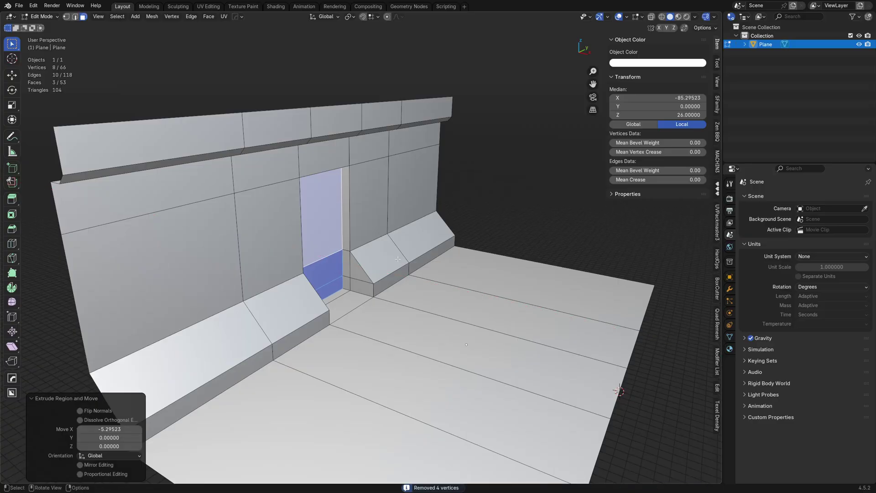
key("Tab")
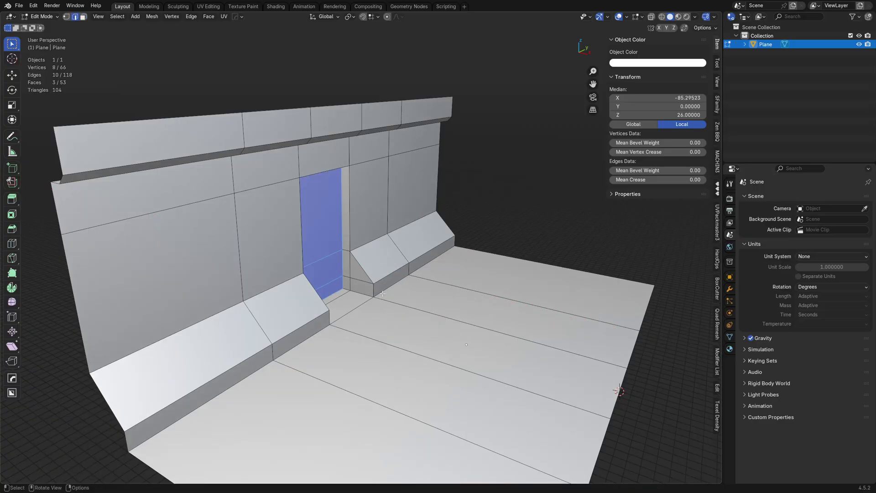
key("a")
key("x")
Extrude the wall's top edges 24 units along X and 20 units along Z to form a sloped ceiling section.
middle_click_drag(408, 289, 340, 308)
scroll(352, 254, "down", 1)
key("alt+a")
middle_click_drag(425, 269, 313, 259)
key("Tab")
key("Tab")
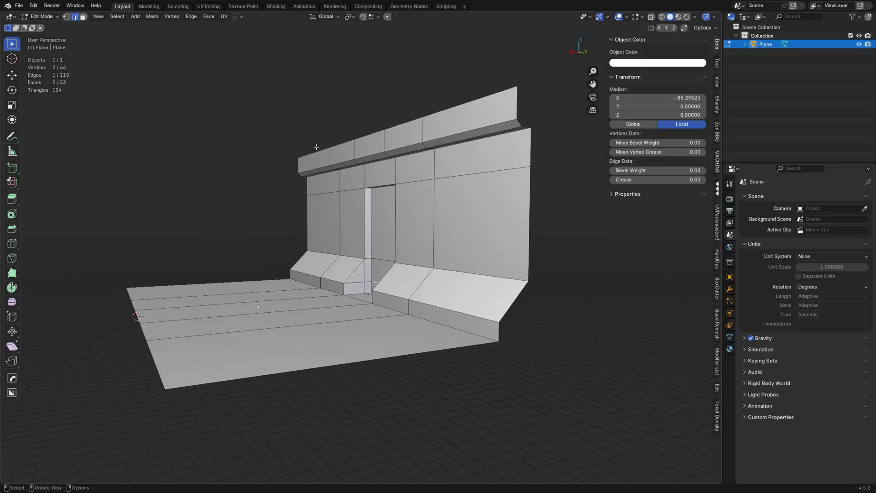
left_click(315, 149)
left_click(449, 109, "ctrl")
middle_click_drag(428, 189, 455, 268, "shift")
key("ctrl+KP_1")
key("e")
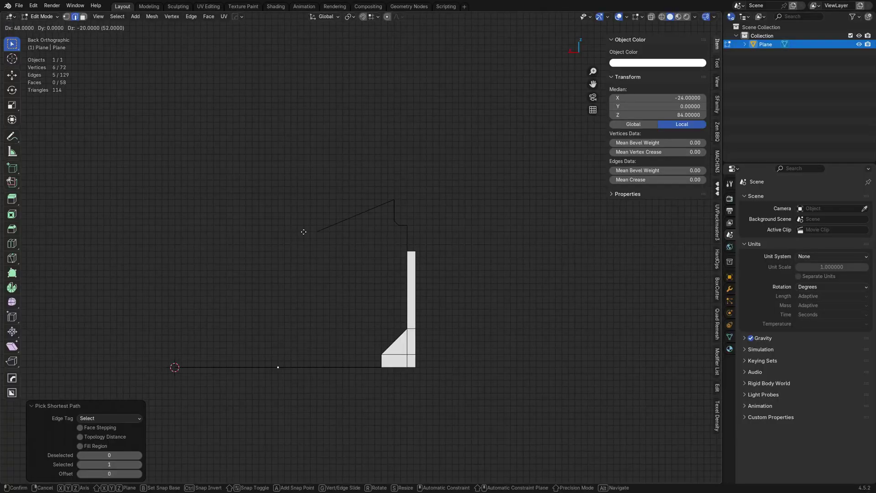
left_click(355, 167)
Extrude the slope's upper edges 116 units along X to form a flat ceiling, and return to Object Mode.
key("e")
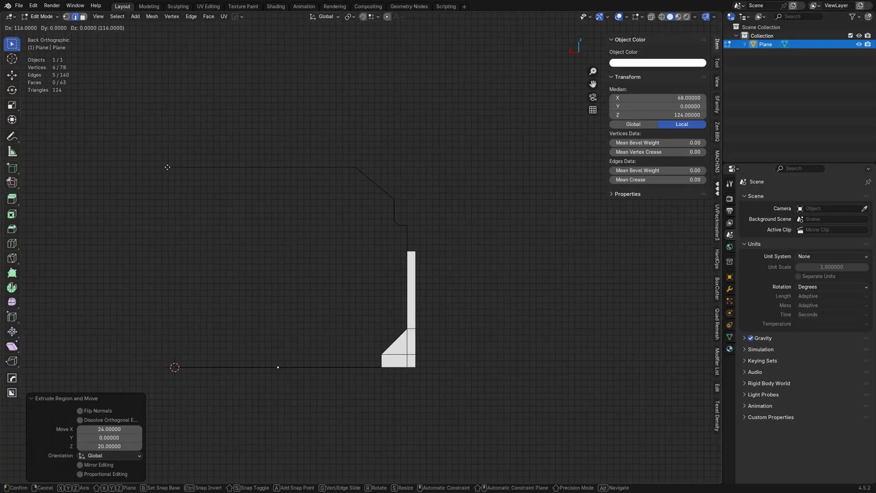
left_click(168, 166)
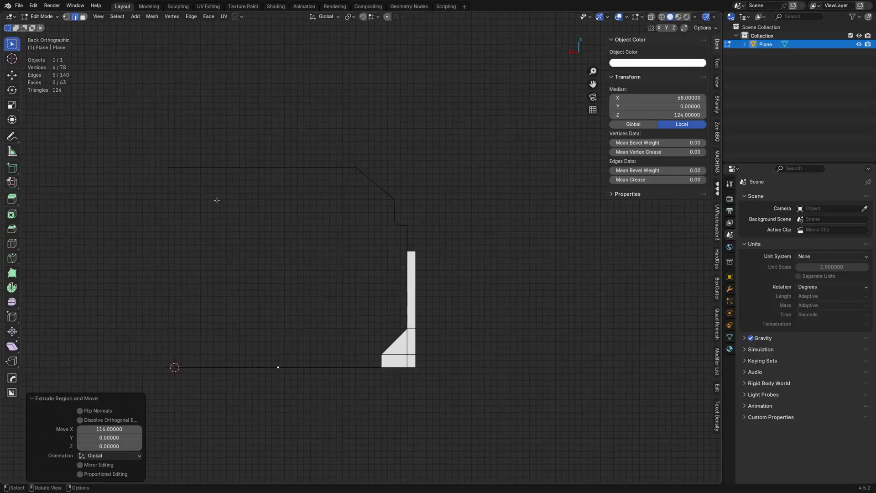
middle_click_drag(224, 203, 209, 184)
key("ctrl+KP_1")
middle_click_drag(310, 206, 310, 280)
key("Tab")
scroll(340, 242, "down", 4)
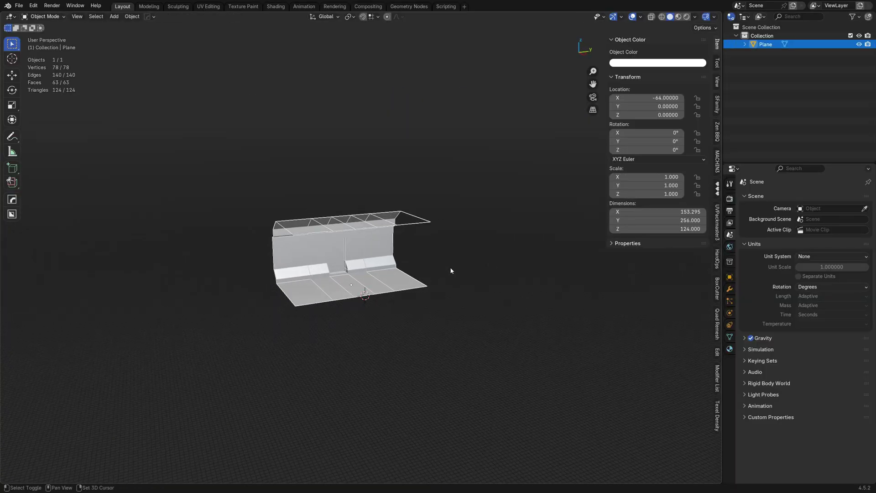
Duplicate the module and move the copy 256 units along negative Y so it tiles against the original.
key("shift+d")
key("x")
key("y")
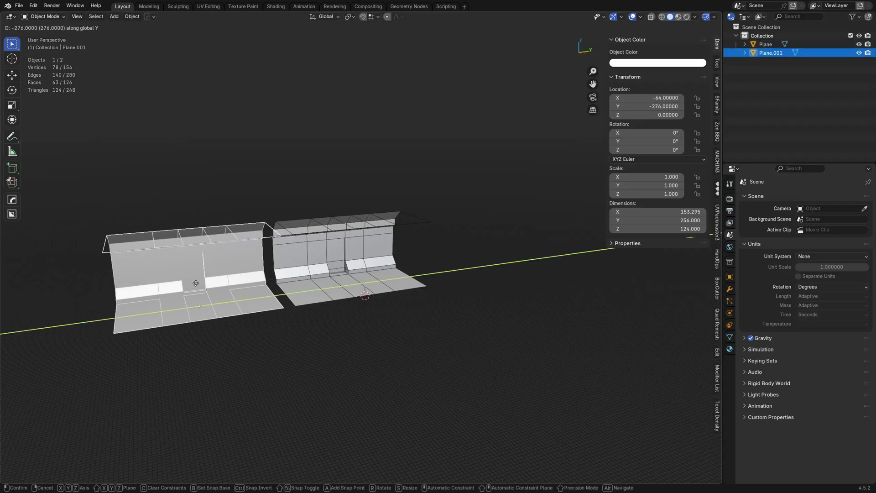
left_click(210, 282)
middle_click_drag(249, 296, 326, 265, "shift")
scroll(325, 263, "up", 4)
middle_click_drag(435, 266, 370, 278)
scroll(370, 277, "down", 4)
key("a")
key("a")
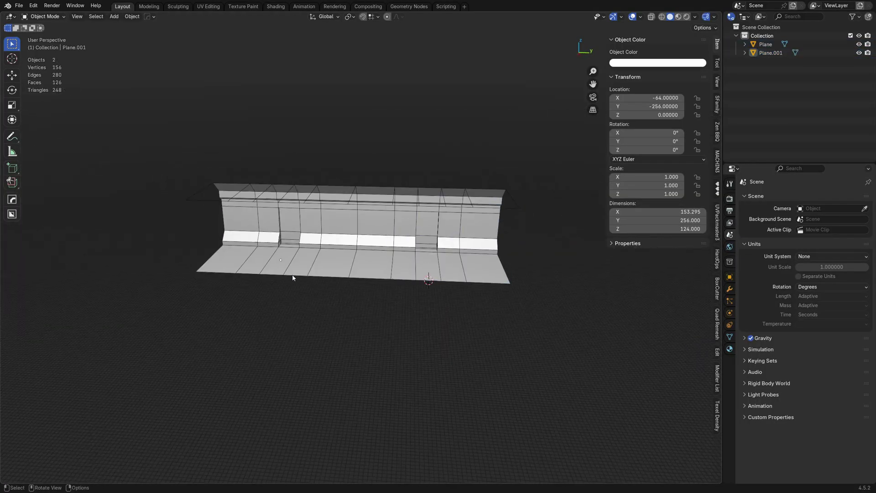
Duplicate the original module in place and rotate the copy 180° about Z in top view.
middle_click_drag(295, 277, 349, 321)
left_click(417, 250)
key("KP_7")
key("shift+d")
right_click(374, 316)
key("r")
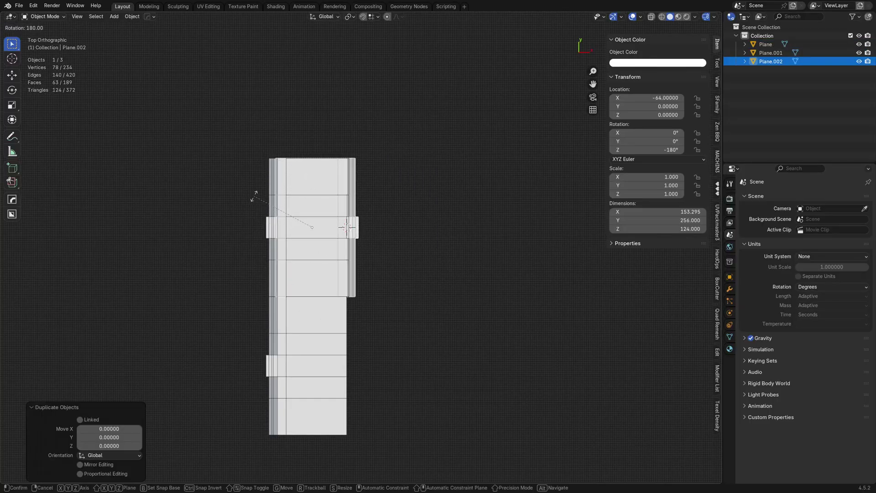
key("Return")
Move the rotated copy to the world origin at X 0, Y 0.
type("g64")
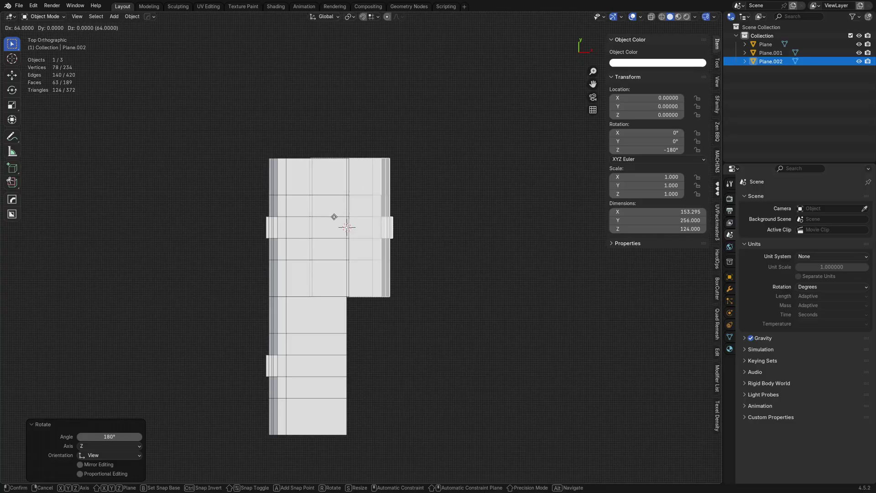
right_click(411, 289)
key("g")
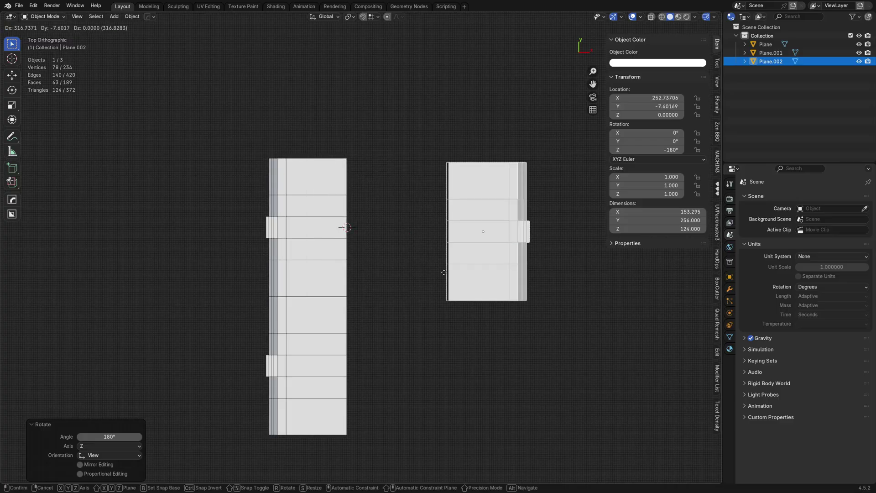
left_click(443, 272)
key("g")
left_click(389, 231)
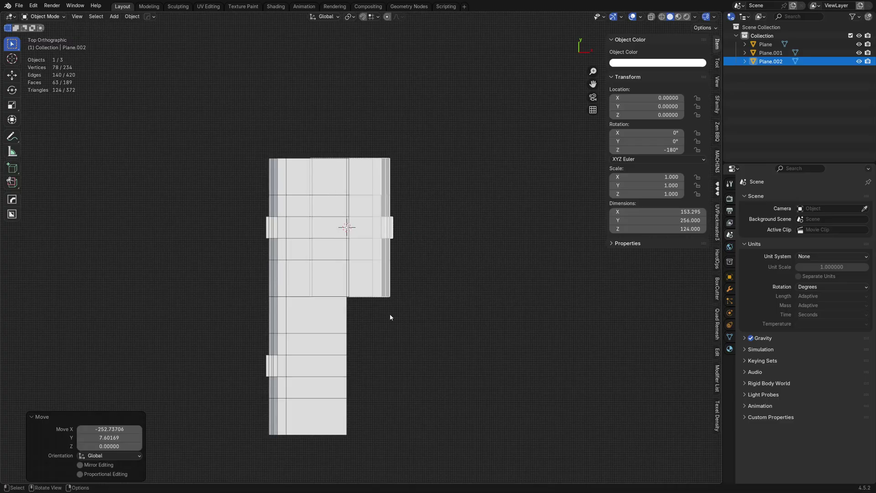
Move the rotated copy 64 units along X to X 64 so its floor meets the opposite module.
middle_click_drag(387, 318, 364, 260)
scroll(364, 264, "up", 5)
scroll(365, 266, "up", 3)
key("g")
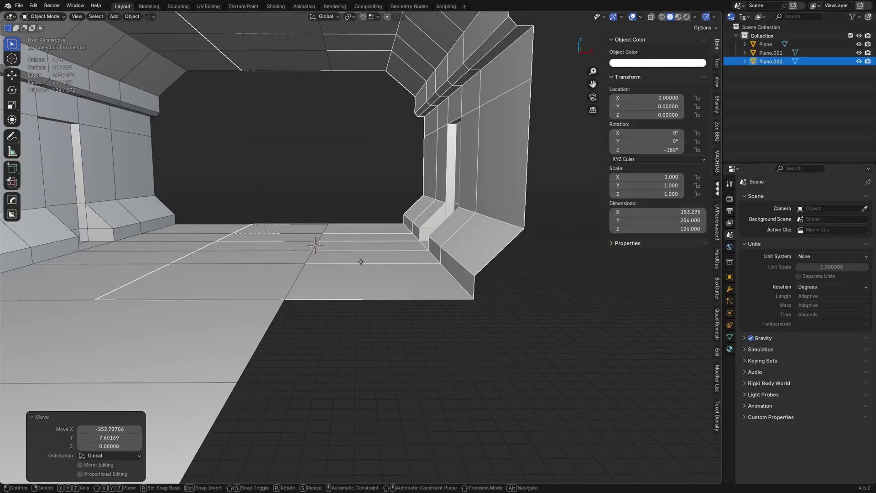
key("y")
key("x")
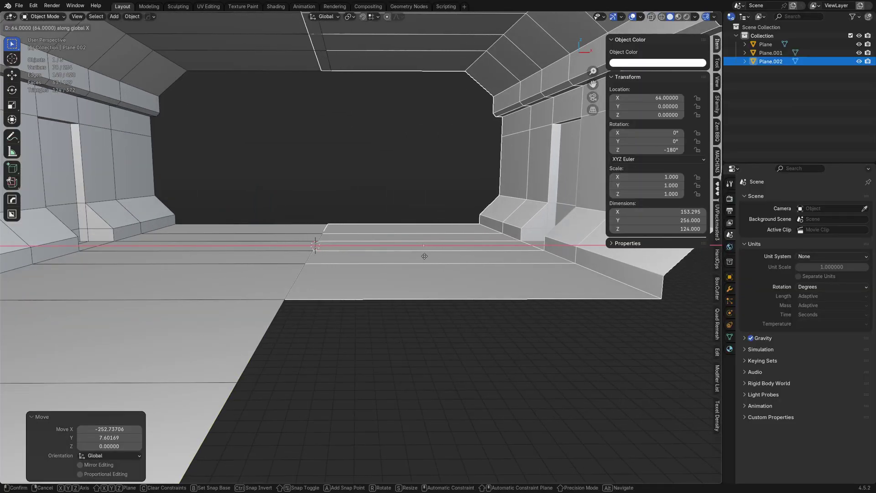
left_click(425, 256)
Duplicate the rotated module, move the copy 256 units along negative Y, and clear the selection.
scroll(354, 225, "down", 4)
middle_click_drag(354, 225, 327, 266)
key("shift+d")
key("x")
key("y")
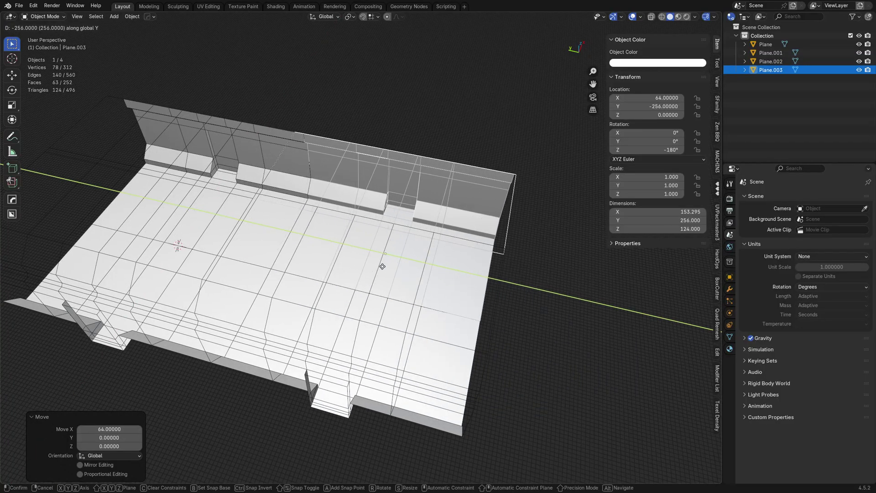
left_click(381, 267)
key("alt+a")
Walk through the corridor interior to examine its walls, doorways and ceiling at player scale.
middle_click_drag(381, 266, 340, 182)
scroll(350, 260, "down", 1, "alt")
scroll(330, 213, "up", 3)
middle_click_drag(329, 212, 366, 220)
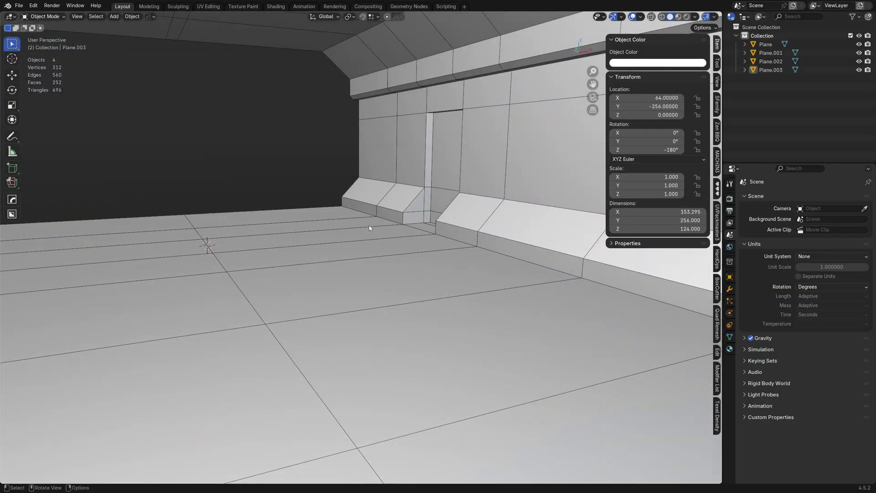
key("shift+grave")
key("w")
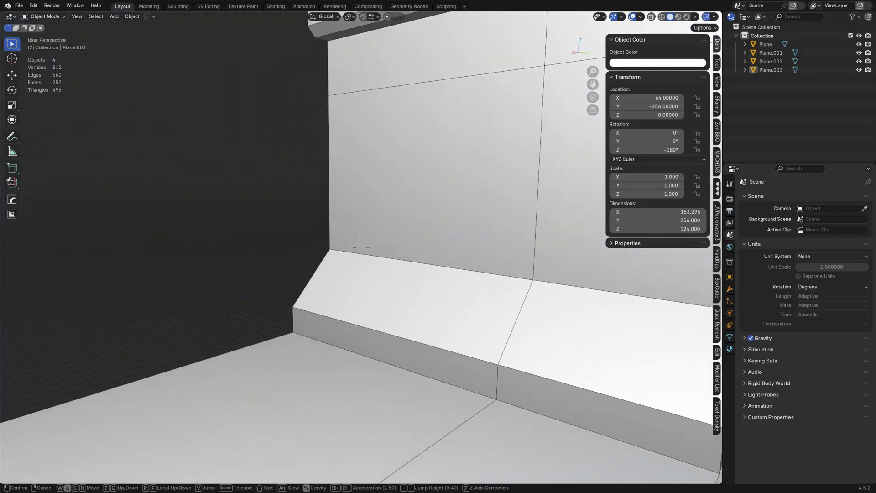
key("s")
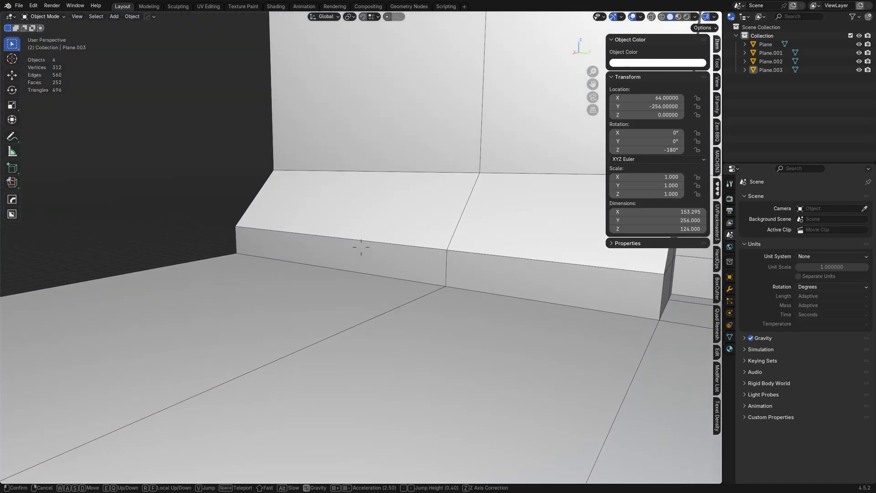
left_click(370, 230)
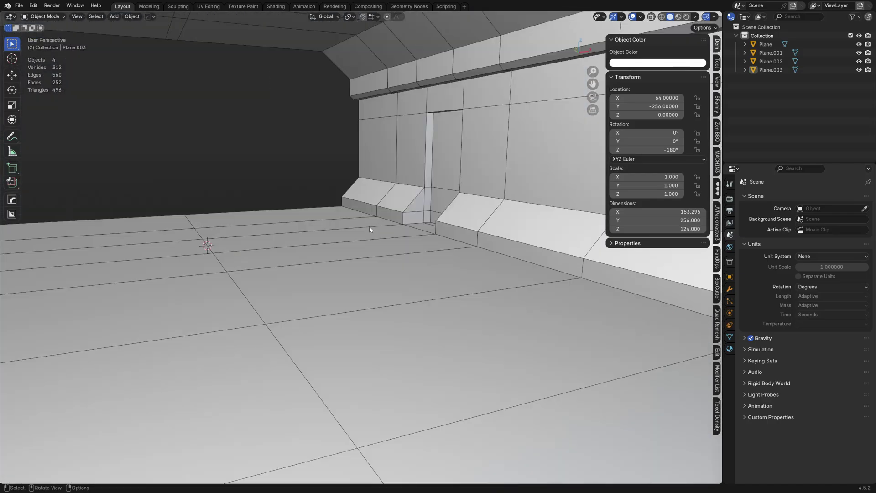
key("shift+grave")
key("s")
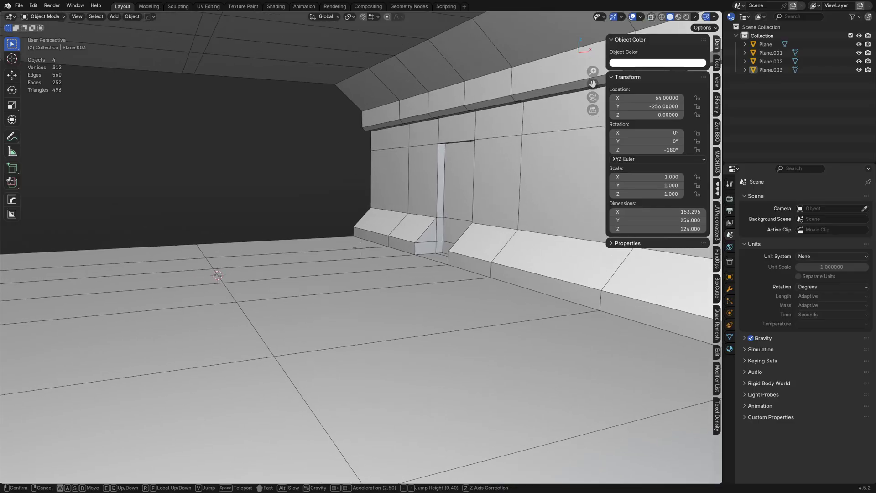
key("w")
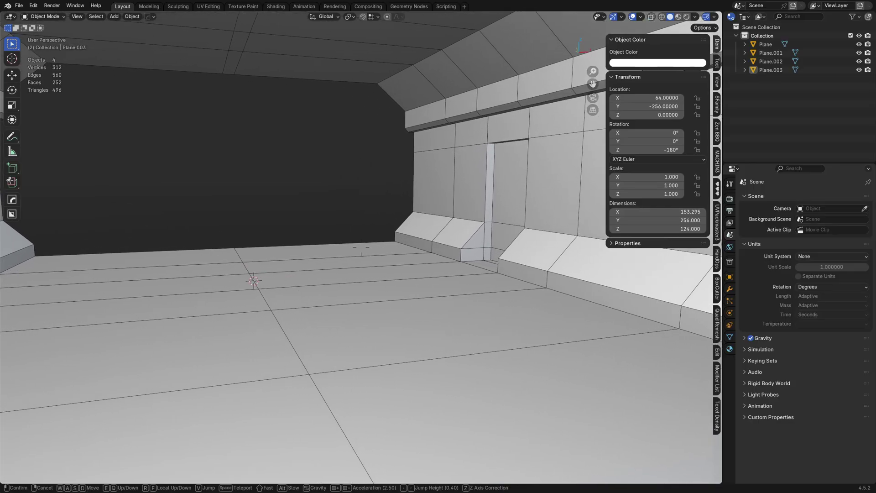
key("Tab")
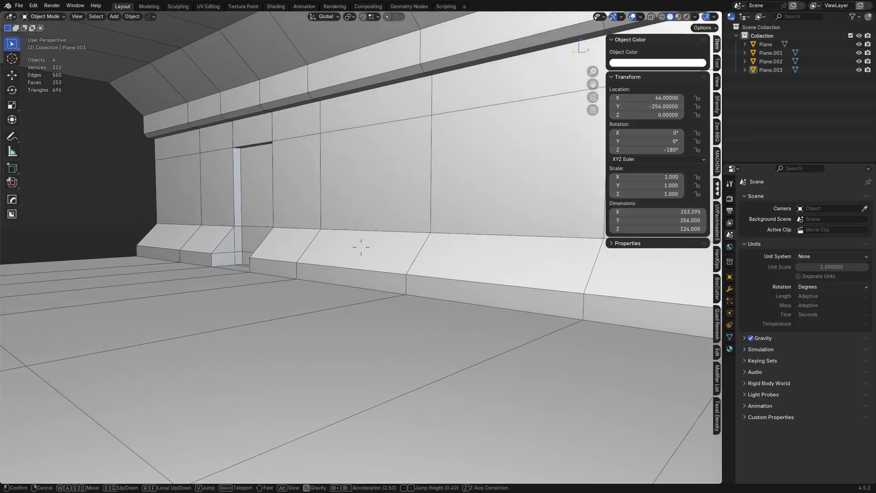
key("w")
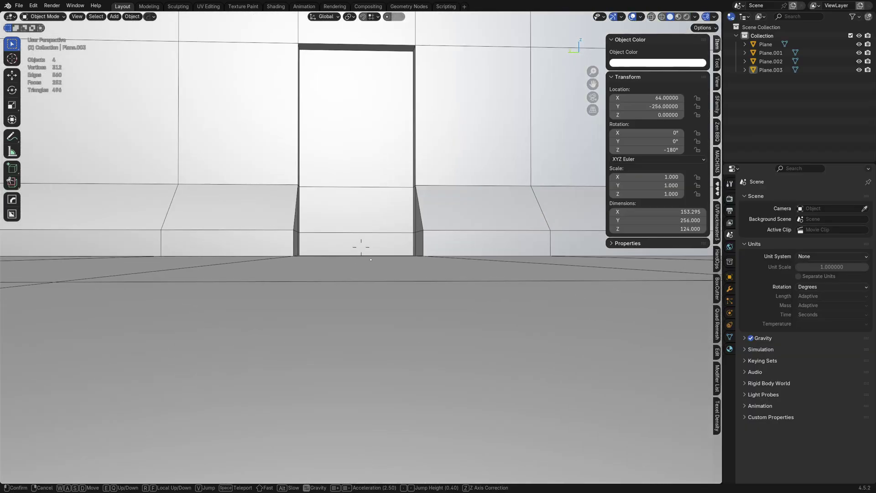
key("w")
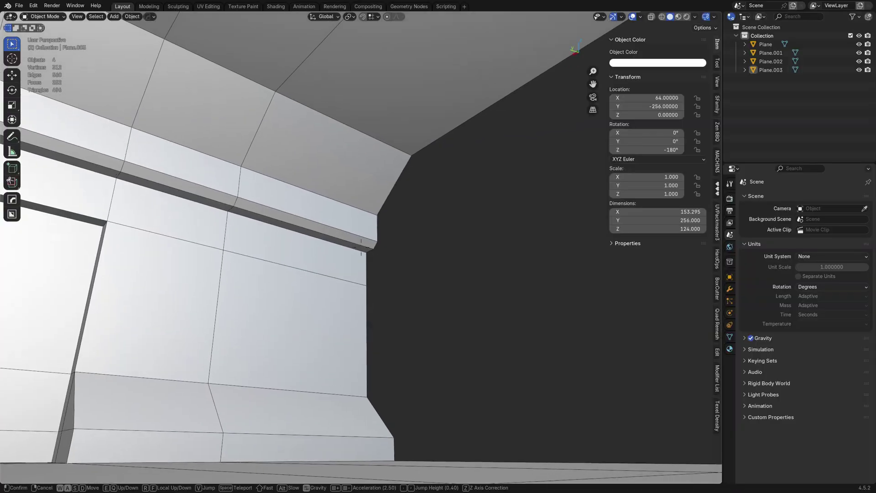
key("Escape")
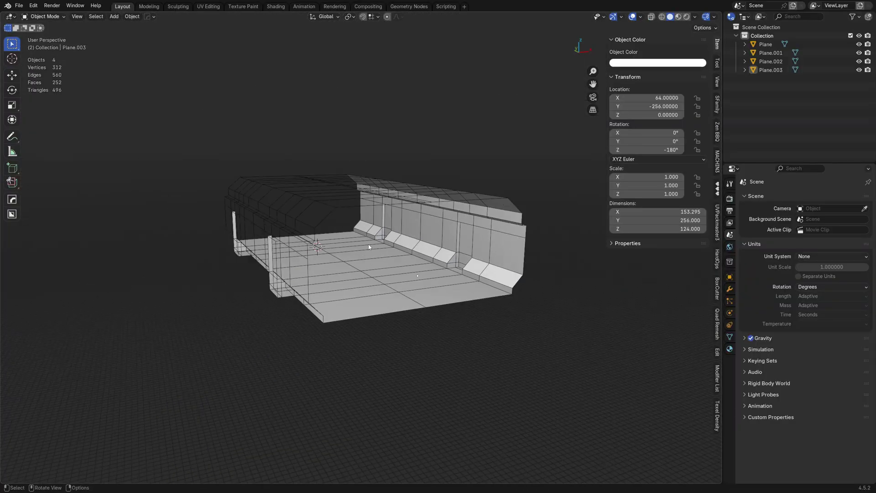
Select the four corridor modules one after another to examine how they tile together.
middle_click_drag(369, 248, 353, 266)
key("a")
left_click(422, 246)
middle_click_drag(334, 269, 374, 265)
scroll(330, 271, "up", 4)
key("alt+a")
left_click(281, 256)
key("g")
right_click(297, 253)
left_click(294, 300)
left_click(345, 257, "shift")
left_click(309, 255, "shift")
left_click(362, 289, "shift")
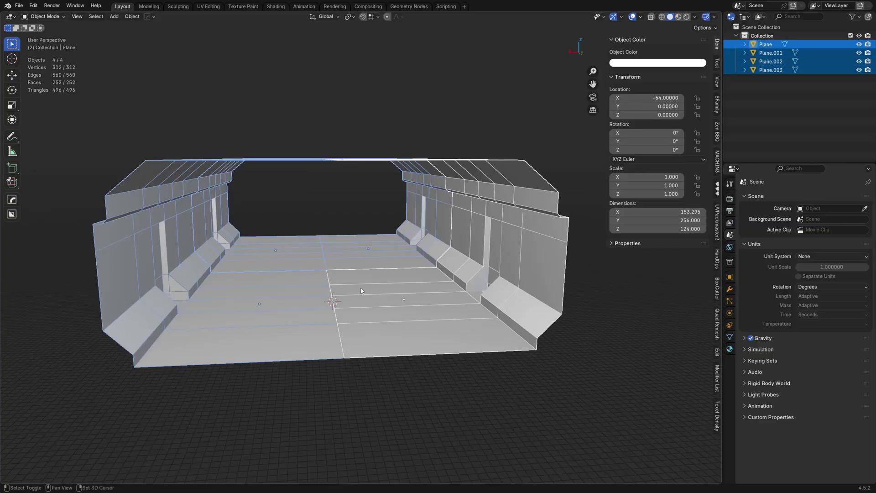
Duplicate the original module and place the copy on the ground plane beside the corridor, at about X -131, Y 266.
left_click(391, 307)
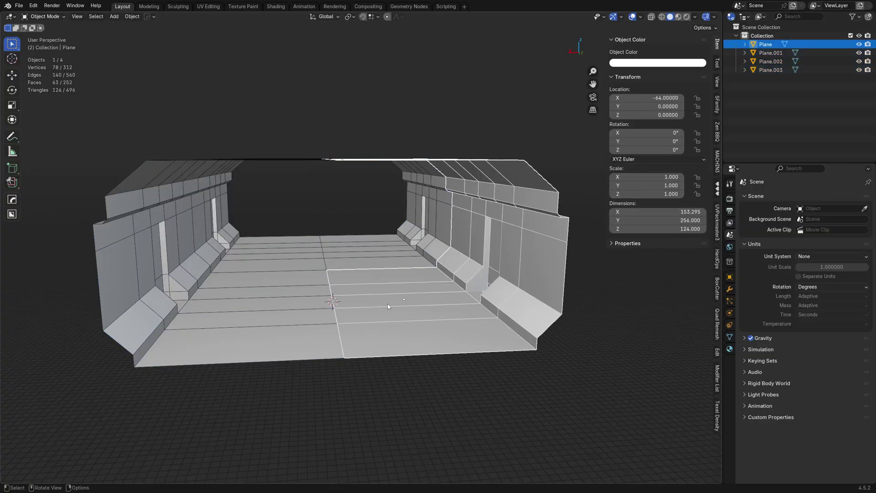
middle_click_drag(391, 307, 448, 307)
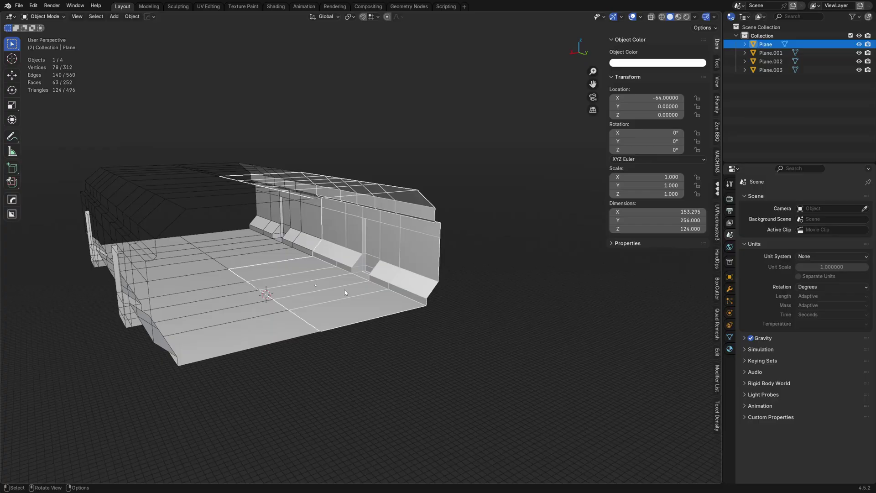
key("shift+d")
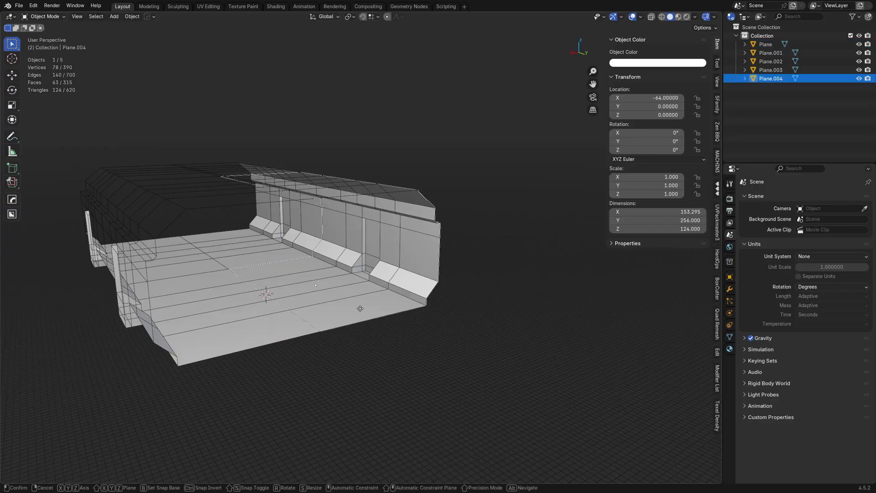
key("shift+z")
left_click(581, 376)
middle_click_drag(581, 375, 466, 355, "shift")
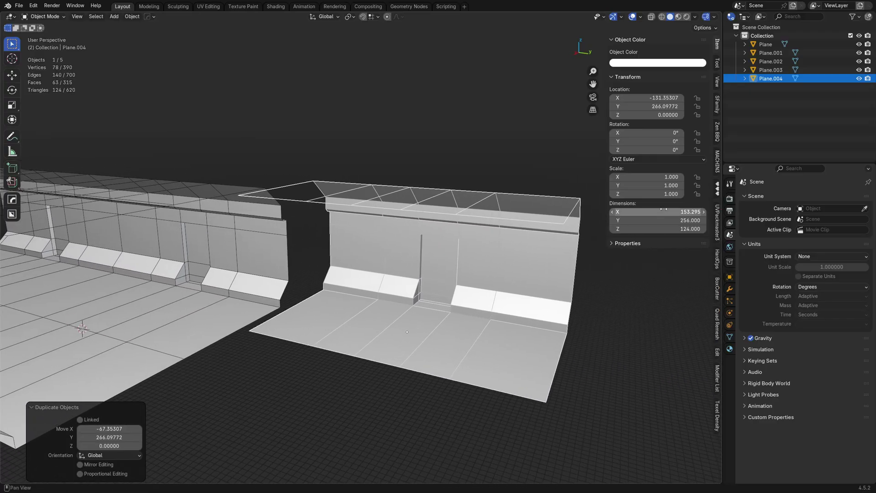
Set the separate copy's scale to 0.1 on X, Y and Z, and apply the scale.
left_click(656, 176)
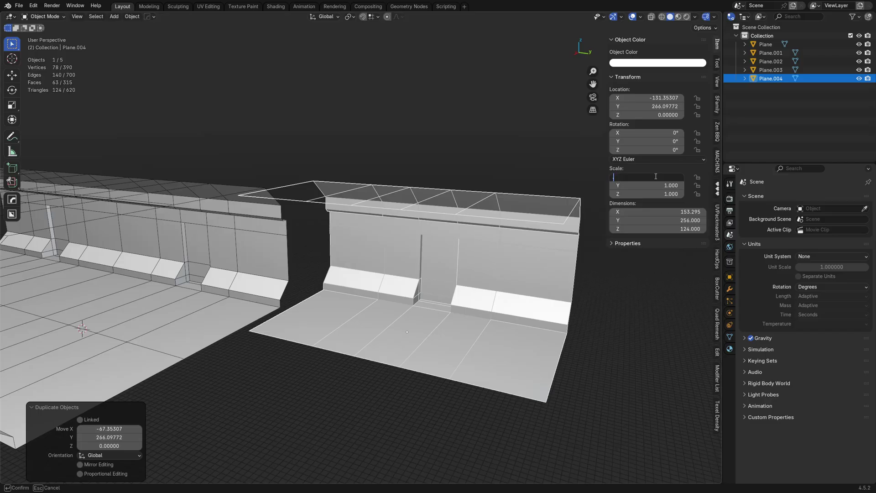
type("0.1")
key("Tab")
type("0.1")
key("Tab")
type(".1")
key("Return")
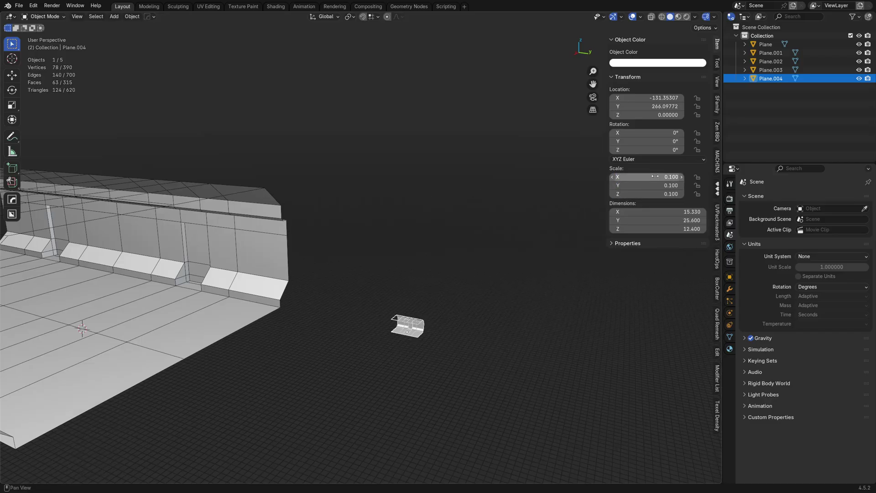
key("ctrl+s")
key("Escape")
key("ctrl+a")
left_click(445, 315)
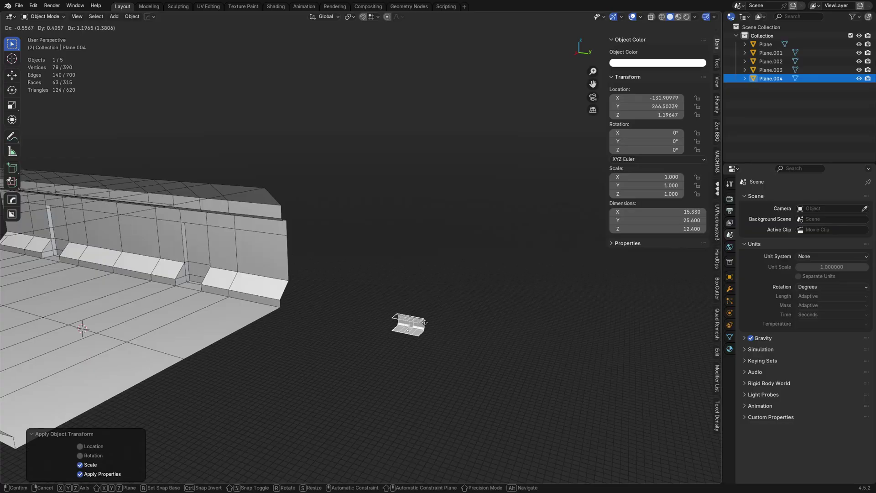
Delete the scaled-down copy and leave the corridor modules deselected.
key("x")
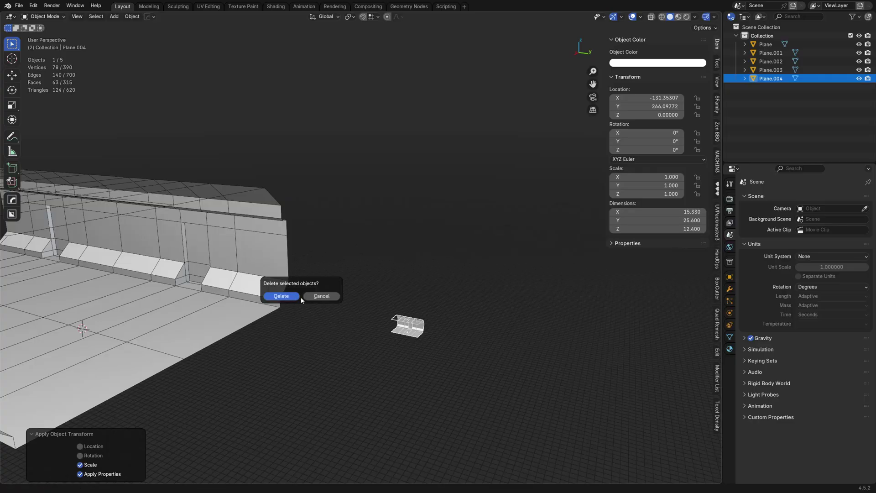
left_click(280, 297)
left_click(192, 279)
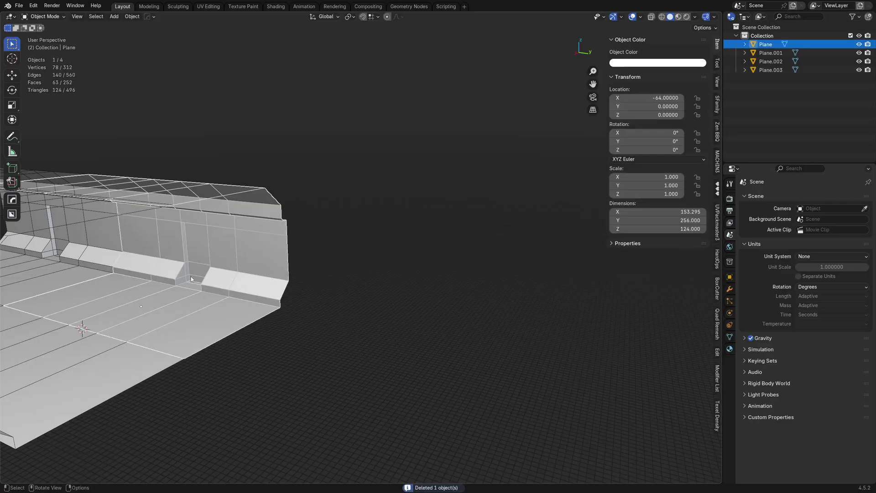
left_click(341, 291)
left_click(245, 293)
middle_click(244, 280, "alt")
key("a")
key("alt+a")
middle_click_drag(262, 283, 214, 226)
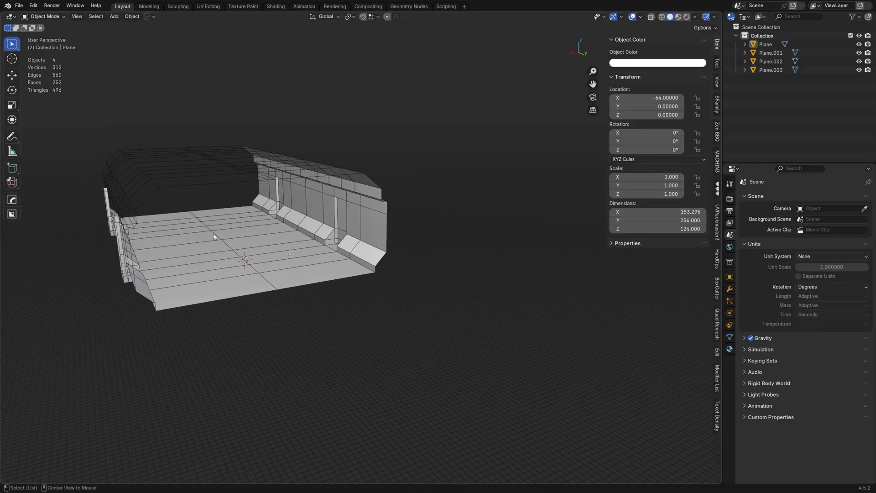
middle_click(213, 234, "alt")
middle_click_drag(396, 293, 358, 289)
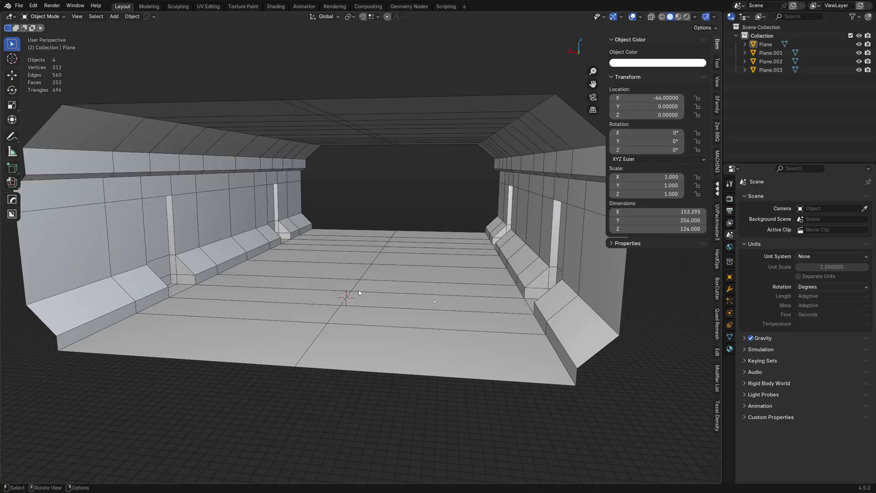
mouse_move(359, 290)
middle_mouse_down()
mouse_move(338, 282)
mouse_move(358, 291)
middle_mouse_up()
key("c")
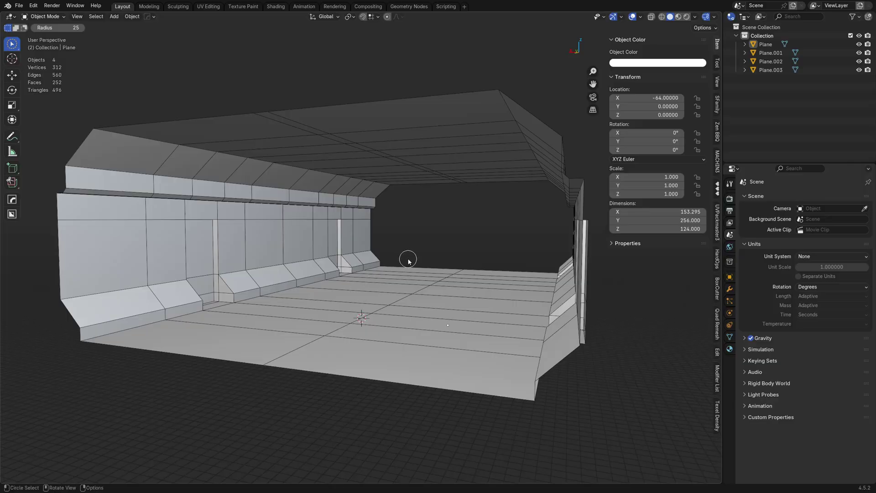
left_click_drag(13, 44, 59, 63)
middle_click_drag(406, 274, 439, 284)
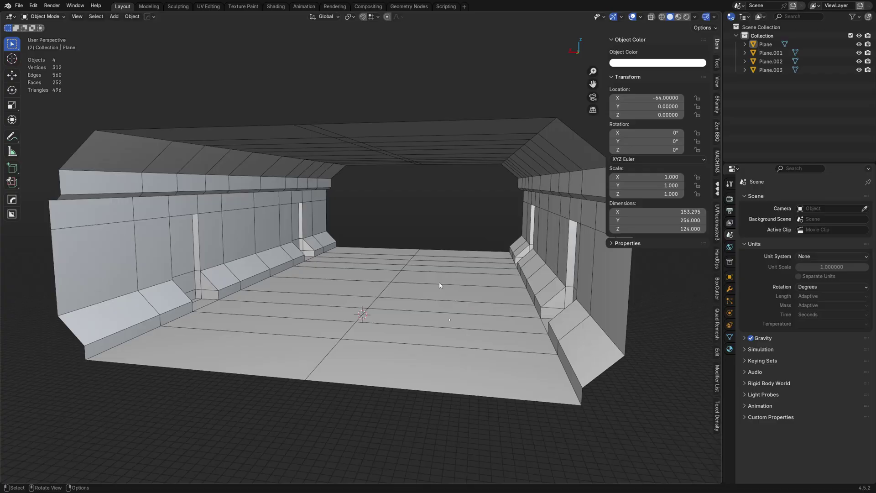